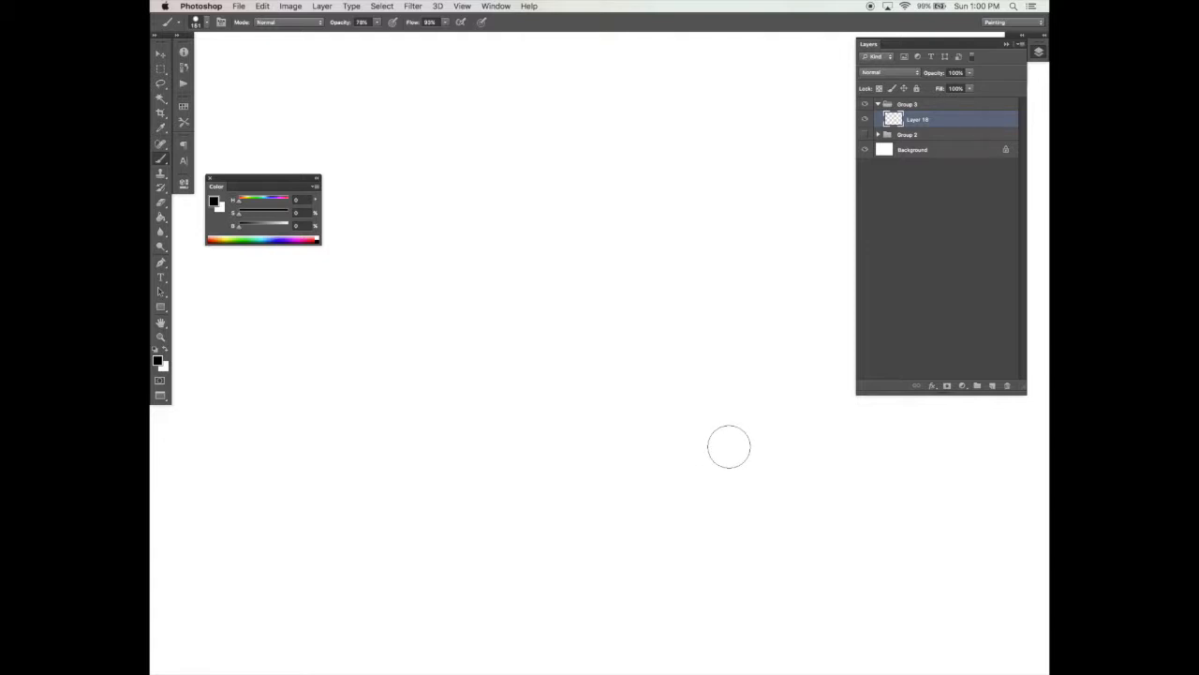
Open the brush settings and paint a filled black circle as the cat's body with a hard round brush, smoothing its outline.
left_click(1007, 44)
left_click(1020, 78)
left_click(1016, 53)
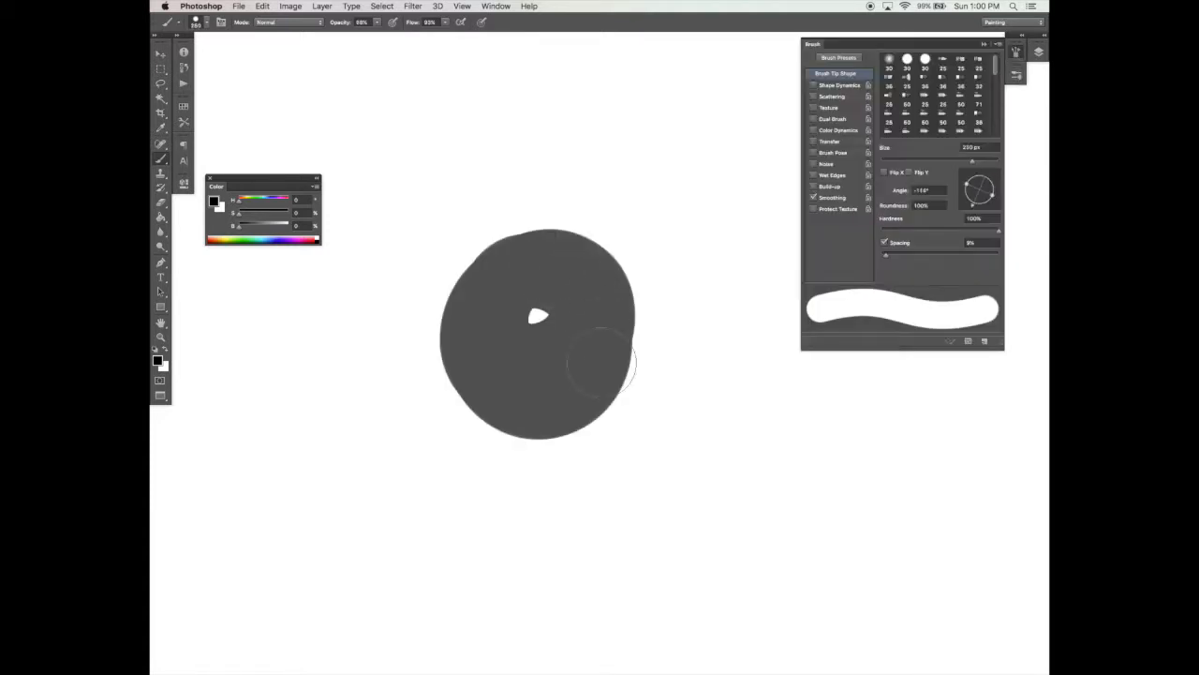
mouse_move(601, 363)
left_mouse_down()
mouse_move(548, 292)
mouse_move(581, 346)
mouse_move(491, 339)
mouse_move(552, 309)
mouse_move(561, 317)
mouse_move(549, 353)
mouse_move(497, 291)
mouse_move(579, 377)
mouse_move(490, 287)
mouse_move(591, 382)
mouse_move(492, 283)
mouse_move(579, 397)
mouse_move(513, 259)
mouse_move(579, 379)
mouse_move(548, 254)
mouse_move(544, 398)
mouse_move(523, 259)
mouse_move(542, 396)
mouse_move(535, 256)
mouse_move(545, 386)
mouse_move(527, 317)
mouse_move(534, 326)
mouse_move(561, 264)
mouse_move(503, 378)
mouse_move(592, 271)
mouse_move(474, 348)
mouse_move(599, 321)
mouse_move(461, 326)
mouse_move(589, 320)
mouse_move(470, 305)
mouse_move(601, 352)
mouse_move(485, 285)
mouse_move(589, 352)
mouse_move(597, 335)
mouse_move(639, 376)
mouse_move(647, 348)
left_mouse_up()
key("v")
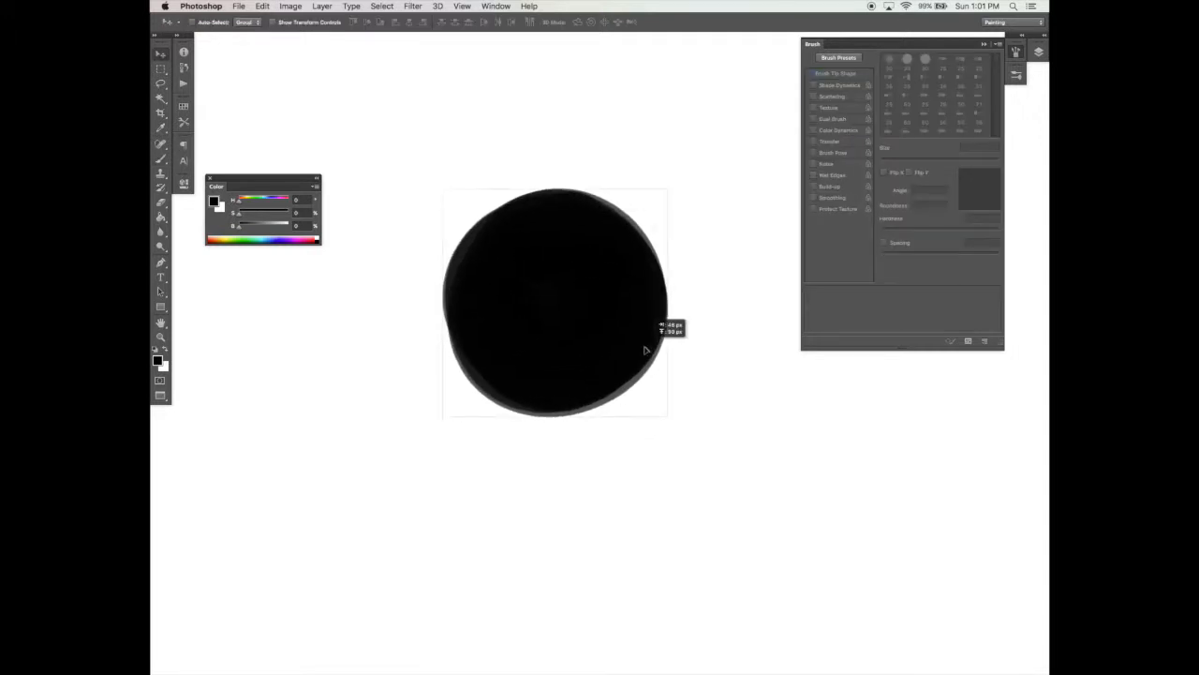
key("b")
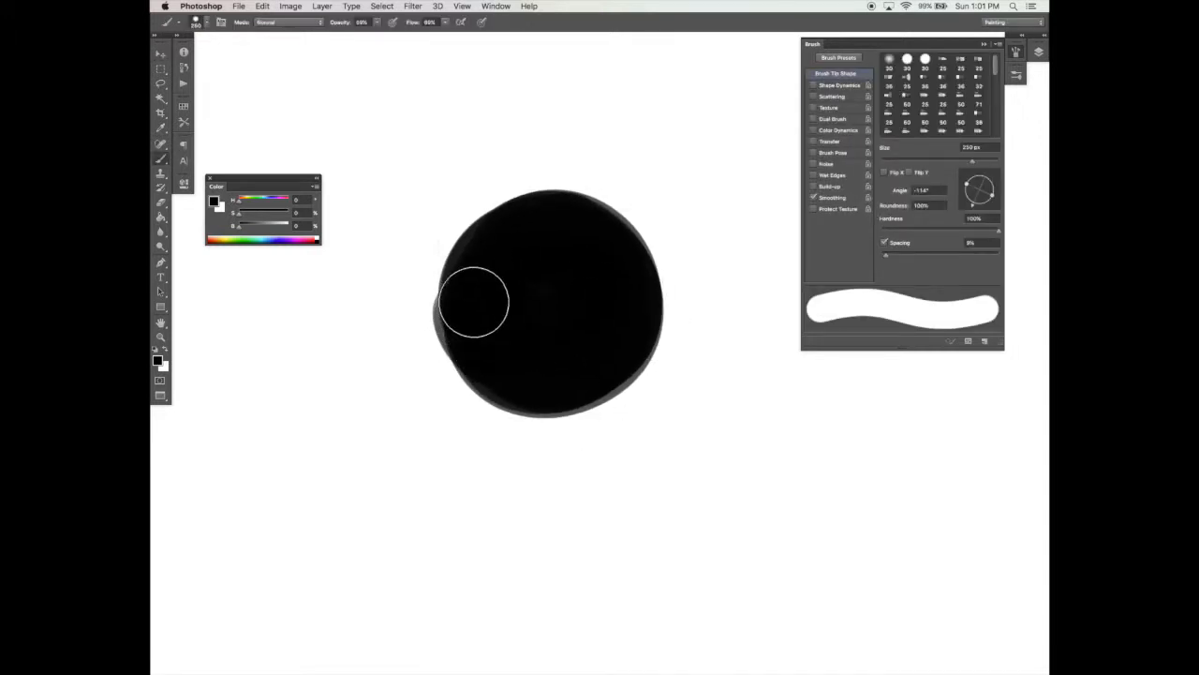
mouse_move(543, 378)
left_mouse_down()
mouse_move(605, 356)
mouse_move(593, 380)
left_mouse_up()
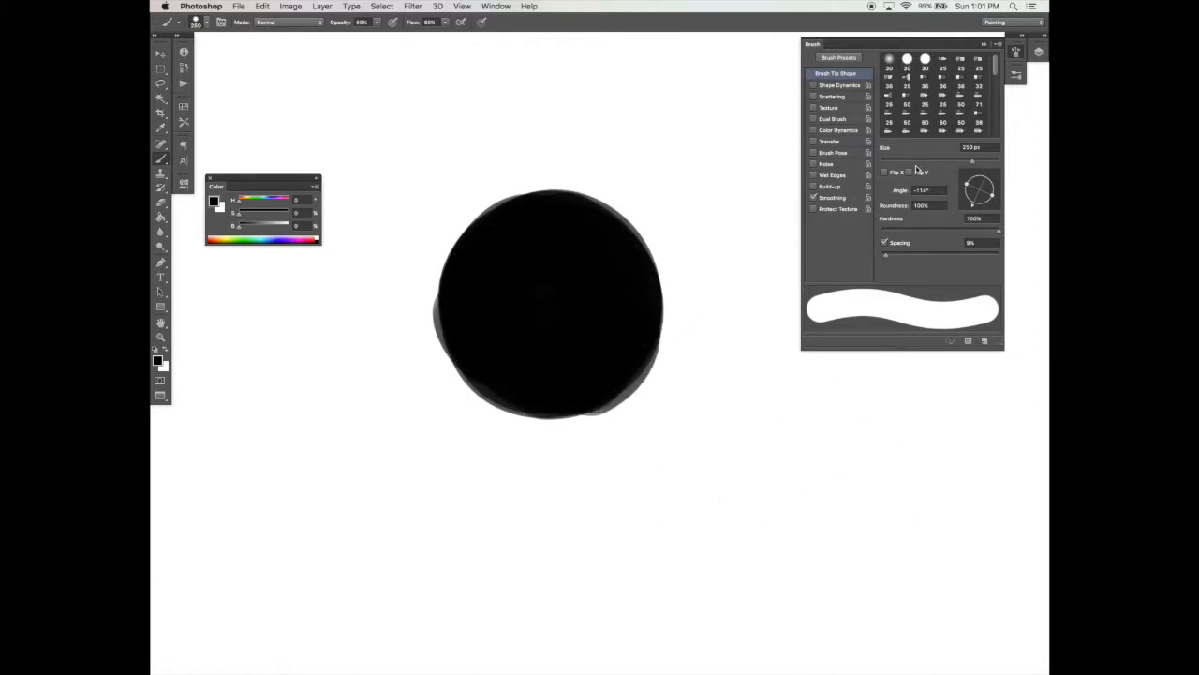
Flatten the brush tip to 6% roundness at 60 px, turn on Shape Dynamics and paint one slanted eye in white.
left_click_drag(997, 198, 979, 187)
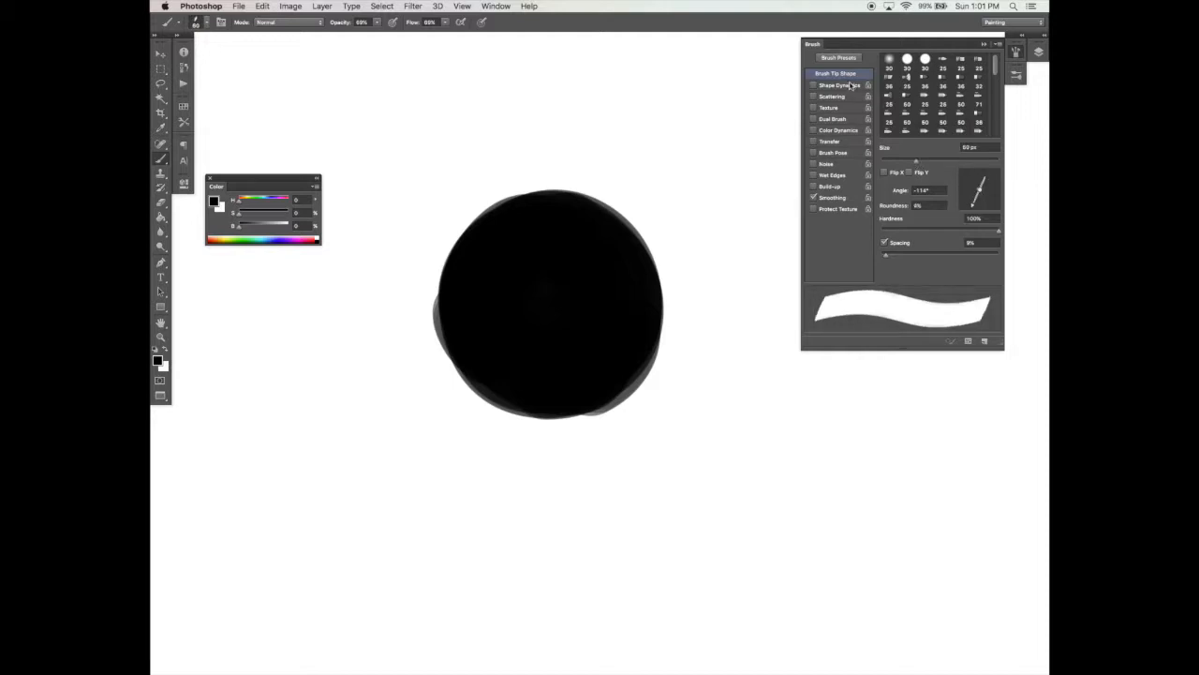
left_click(848, 85)
key("x")
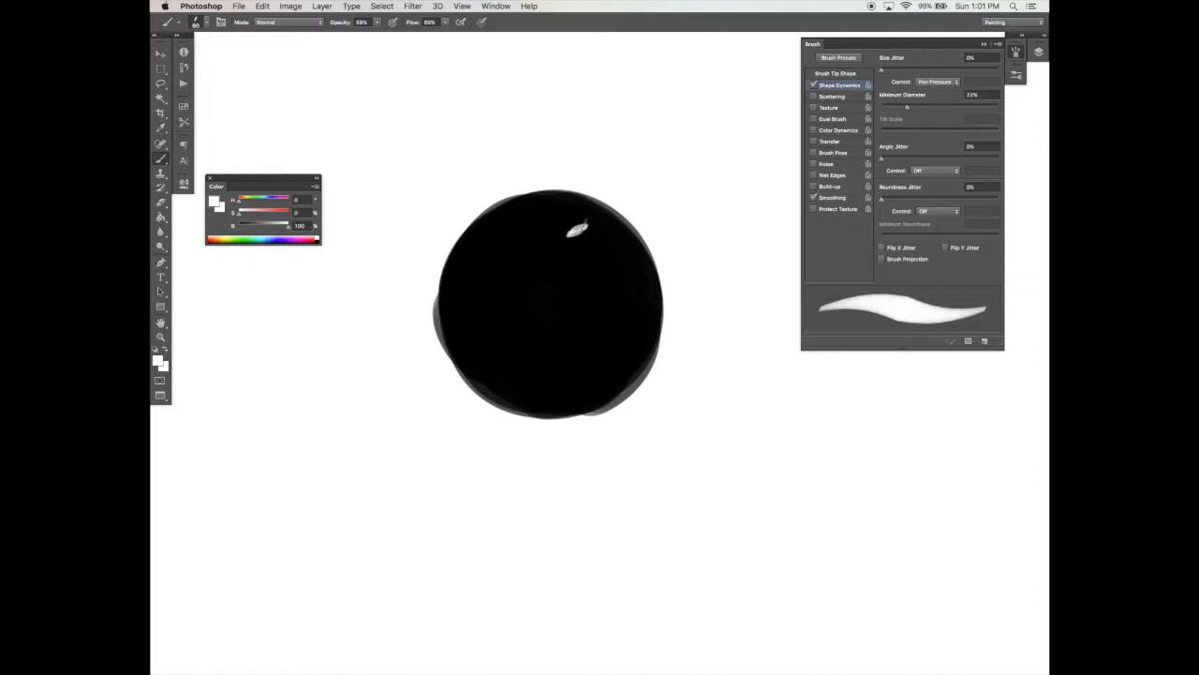
Set the tip angle to -27° with 4% roundness for the other white eye, and paint the nose and mouth at 32 px.
left_click(851, 73)
left_click(993, 199)
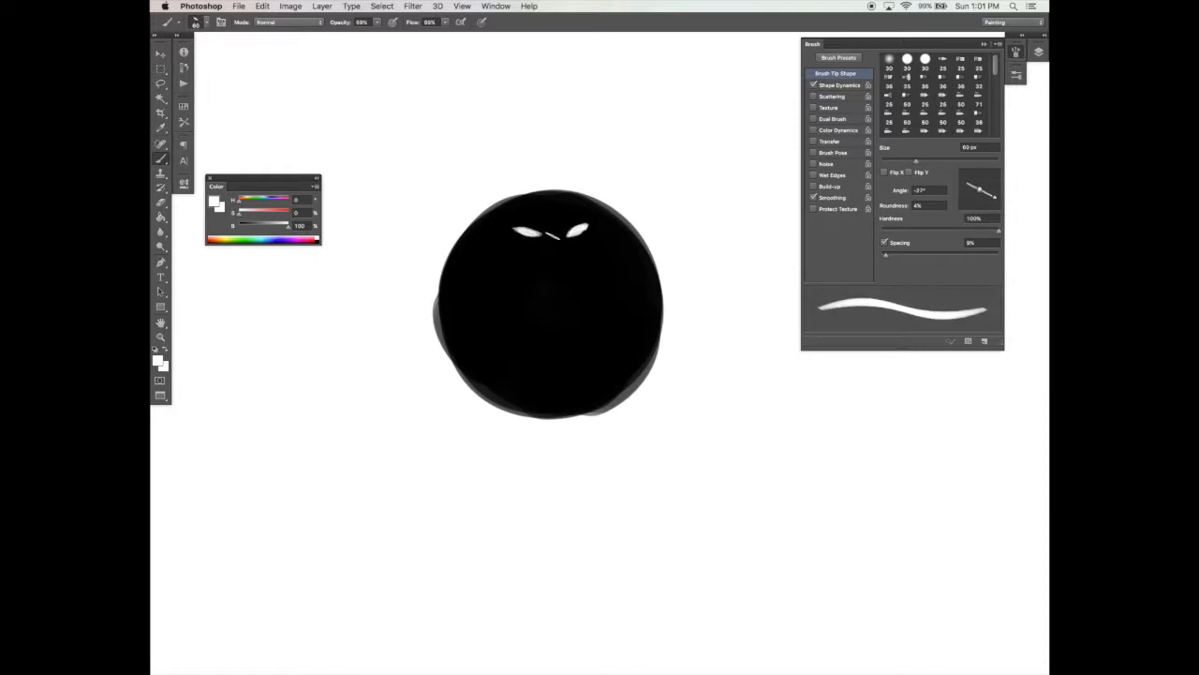
left_click_drag(903, 156, 899, 160)
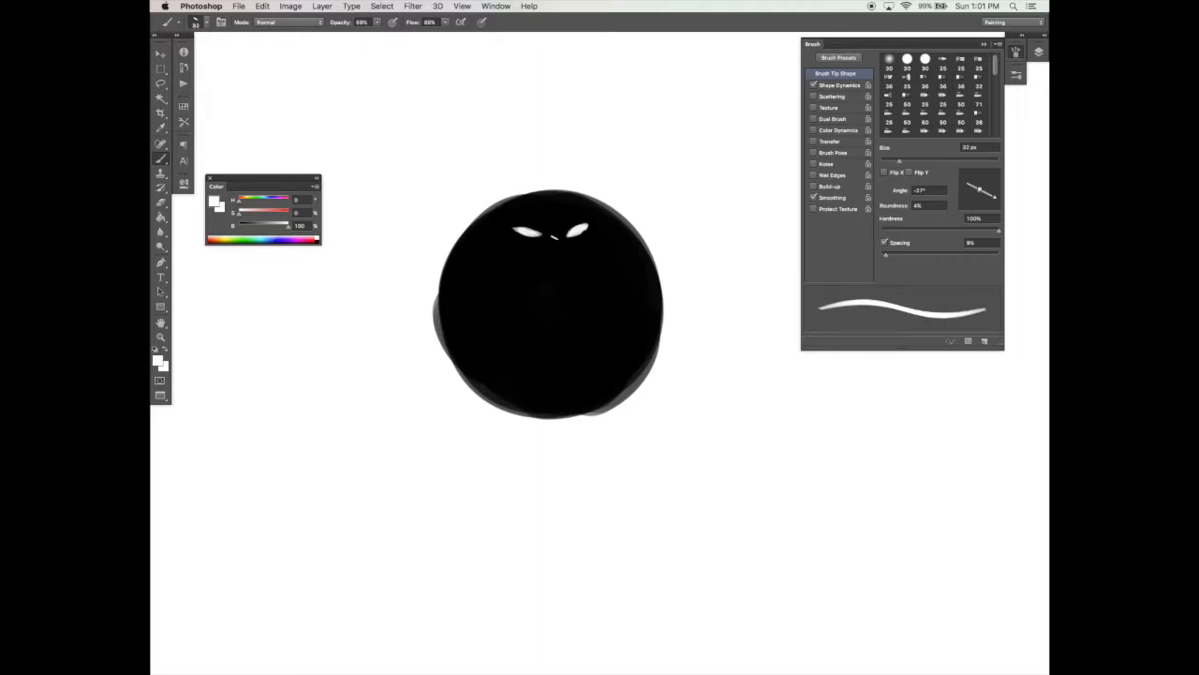
left_click_drag(637, 250, 664, 239)
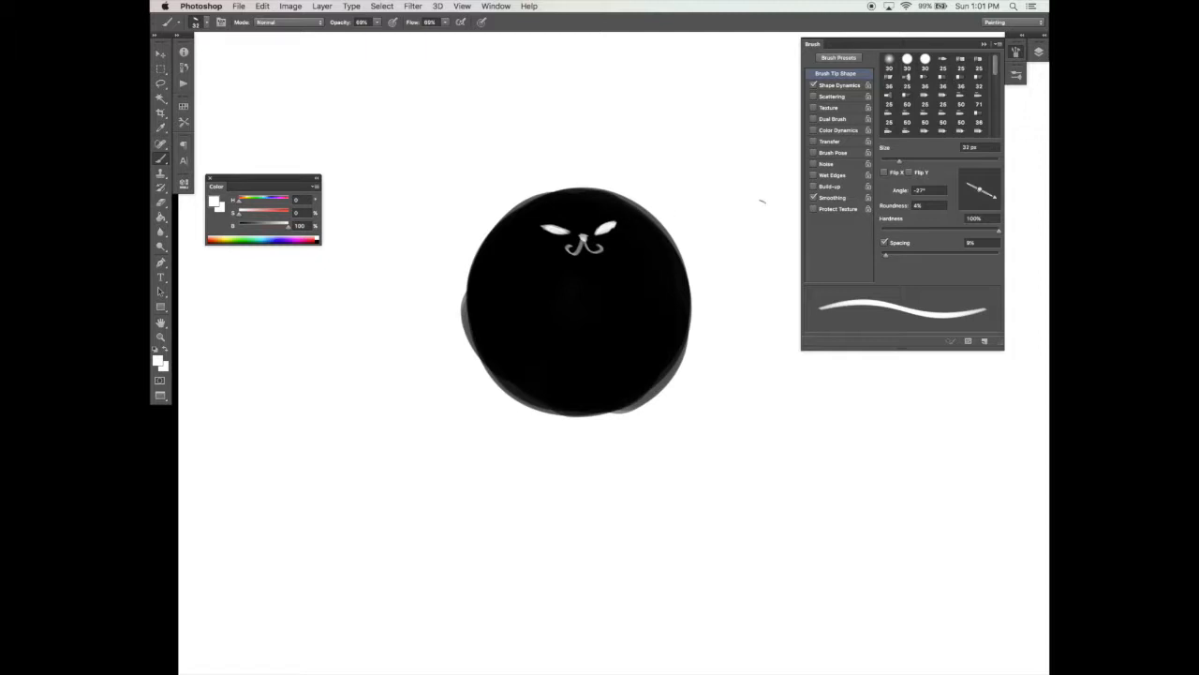
Paint the round cat's pointed ears, curled tail and small toes in black with the brush at 55 px.
key("x")
left_click_drag(900, 160, 912, 160)
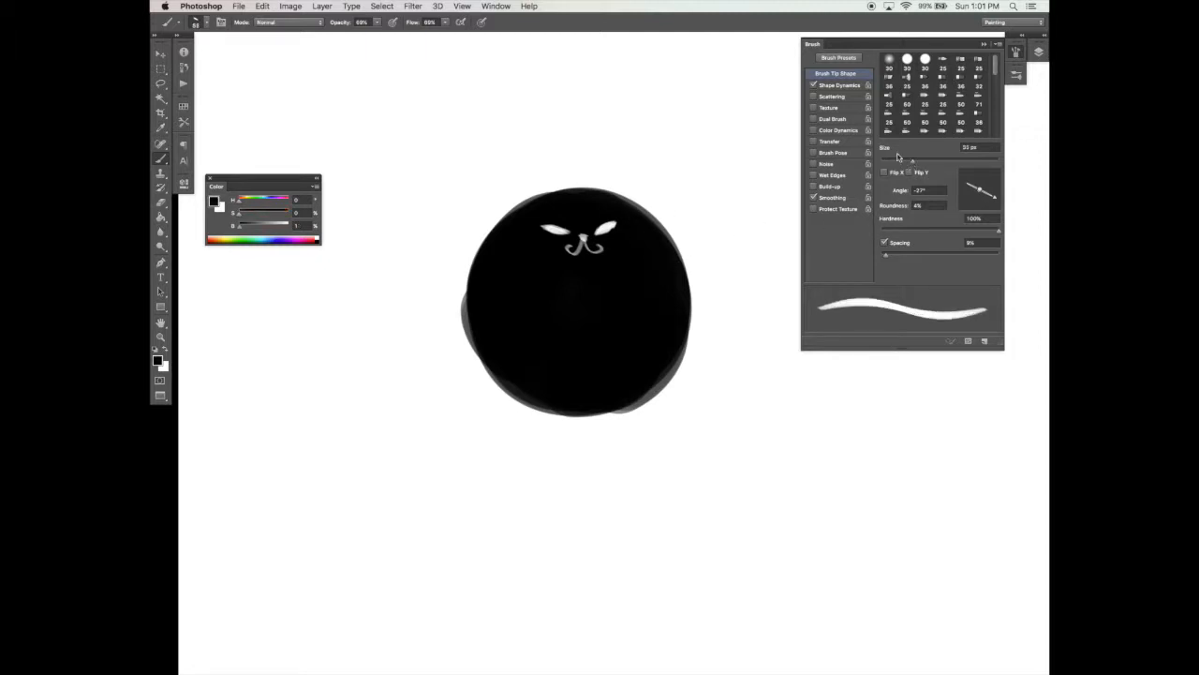
left_click_drag(527, 188, 523, 193)
mouse_move(647, 200)
left_mouse_down()
mouse_move(647, 185)
mouse_move(640, 208)
mouse_move(645, 194)
left_mouse_up()
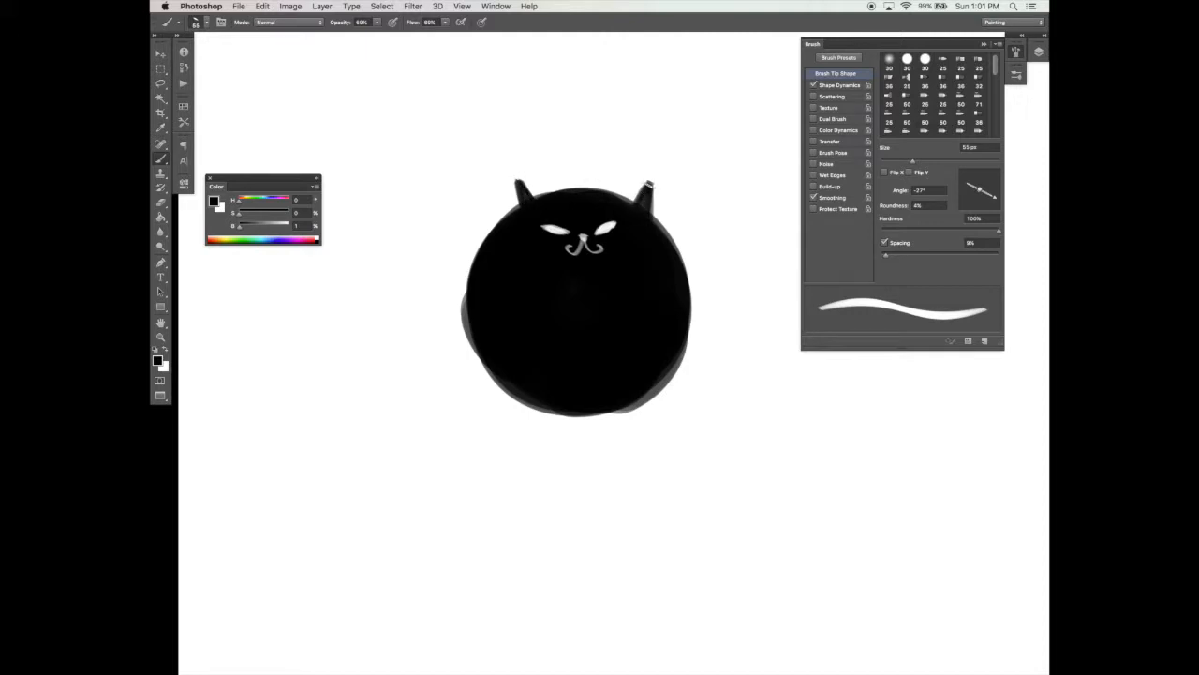
mouse_move(500, 382)
left_mouse_down()
mouse_move(467, 388)
mouse_move(369, 281)
mouse_move(402, 307)
mouse_move(337, 307)
mouse_move(478, 394)
mouse_move(436, 398)
mouse_move(342, 339)
mouse_move(424, 306)
mouse_move(407, 315)
mouse_move(375, 281)
mouse_move(595, 391)
mouse_move(562, 376)
mouse_move(432, 399)
mouse_move(328, 325)
left_mouse_up()
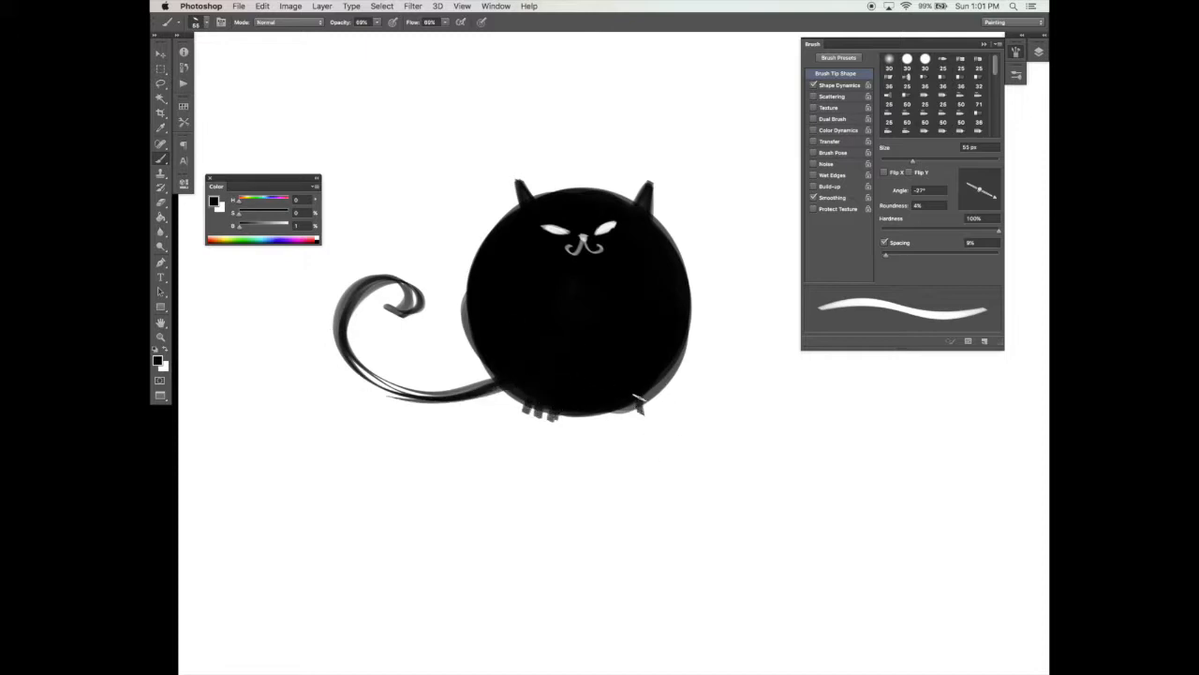
left_click_drag(644, 403, 662, 400)
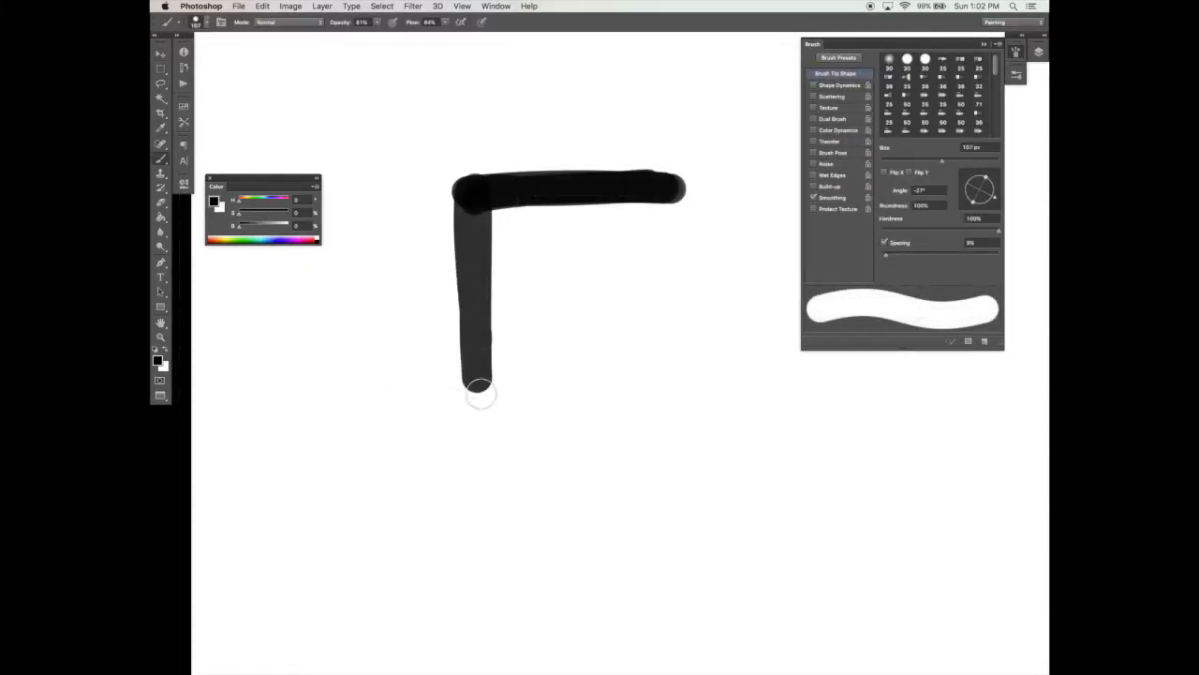
Paint a filled black rounded rectangle as the second cat's body with a hard 107 px brush.
left_click_drag(477, 387, 483, 421)
mouse_move(661, 187)
left_mouse_down()
mouse_move(671, 417)
mouse_move(483, 440)
left_mouse_up()
left_click_drag(480, 208, 481, 427)
left_click_drag(669, 188, 675, 412)
mouse_move(492, 221)
left_mouse_down()
mouse_move(647, 210)
mouse_move(661, 249)
mouse_move(665, 324)
mouse_move(621, 402)
mouse_move(635, 428)
mouse_move(505, 426)
left_mouse_up()
mouse_move(517, 268)
left_mouse_down()
mouse_move(591, 312)
mouse_move(633, 422)
mouse_move(659, 410)
mouse_move(645, 252)
mouse_move(627, 266)
mouse_move(612, 349)
mouse_move(514, 320)
mouse_move(502, 217)
mouse_move(500, 402)
mouse_move(500, 341)
mouse_move(493, 393)
mouse_move(517, 401)
mouse_move(608, 370)
mouse_move(661, 410)
mouse_move(477, 433)
mouse_move(505, 225)
mouse_move(602, 216)
mouse_move(539, 184)
mouse_move(469, 215)
mouse_move(483, 416)
mouse_move(657, 193)
mouse_move(681, 435)
mouse_move(561, 420)
mouse_move(582, 440)
mouse_move(671, 438)
mouse_move(501, 423)
left_mouse_up()
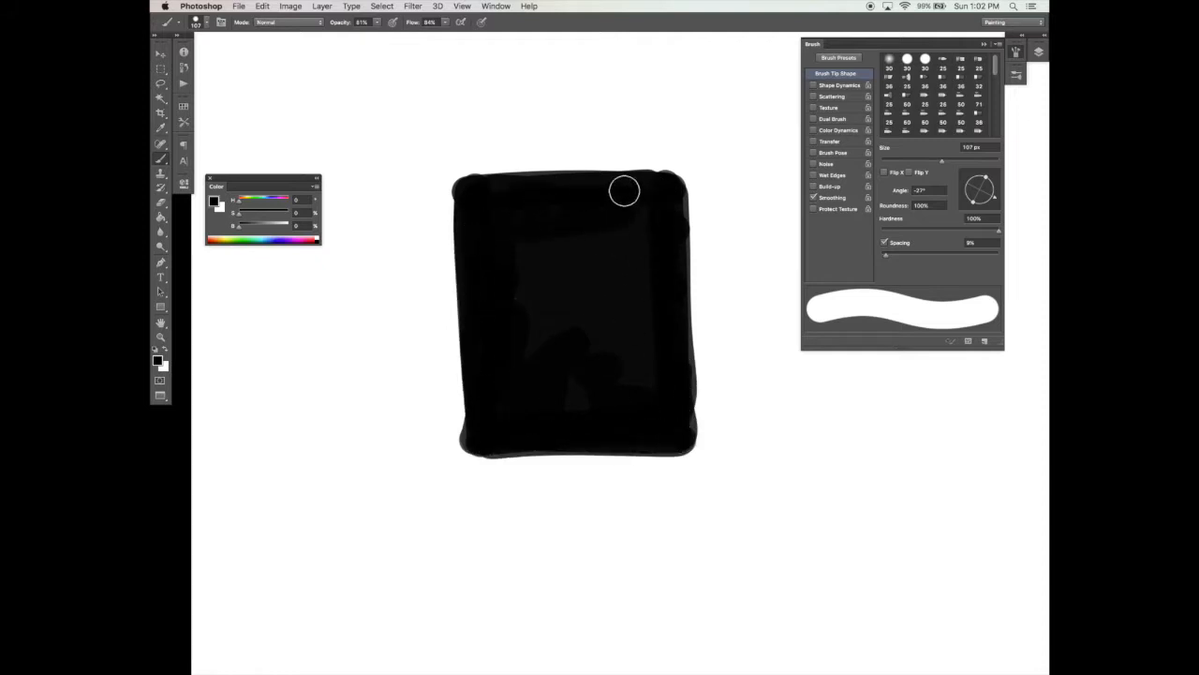
Turn on Shape Dynamics and paint two pointed black ears on the rectangular body with a smaller round brush.
left_click(838, 85)
left_click(848, 74)
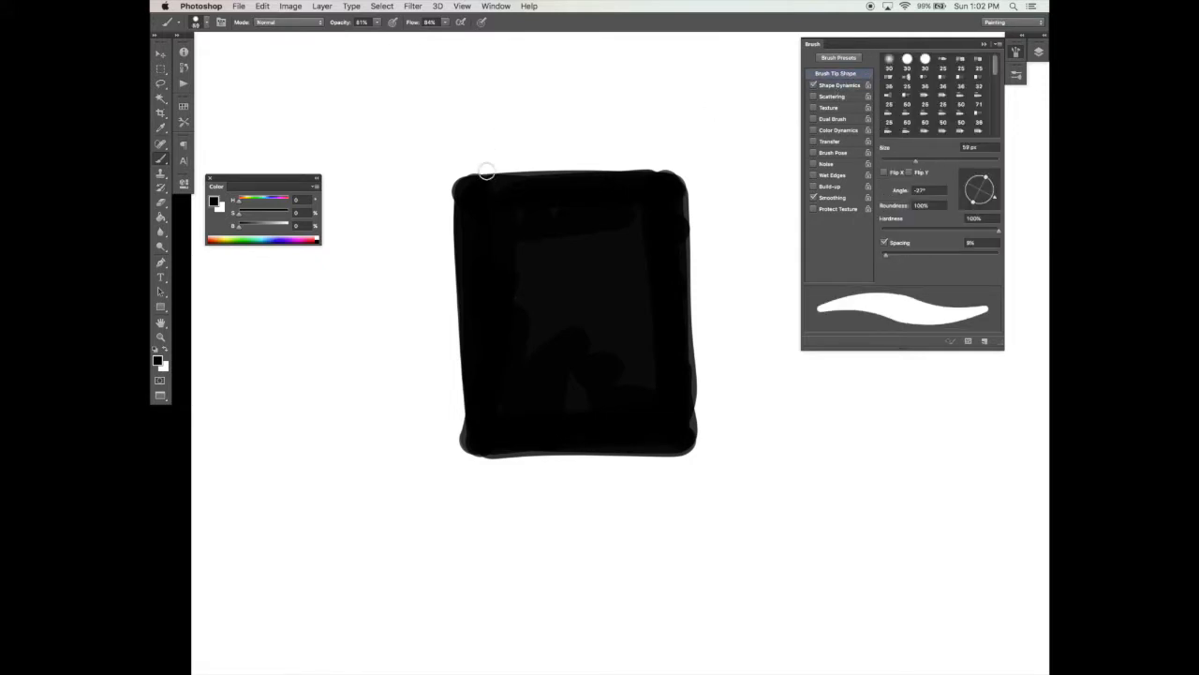
mouse_move(488, 182)
left_mouse_down()
mouse_move(494, 148)
mouse_move(498, 191)
mouse_move(497, 150)
mouse_move(488, 180)
mouse_move(524, 187)
left_mouse_up()
mouse_move(631, 177)
left_mouse_down()
mouse_move(662, 150)
mouse_move(645, 146)
mouse_move(644, 167)
mouse_move(652, 132)
mouse_move(637, 176)
left_mouse_up()
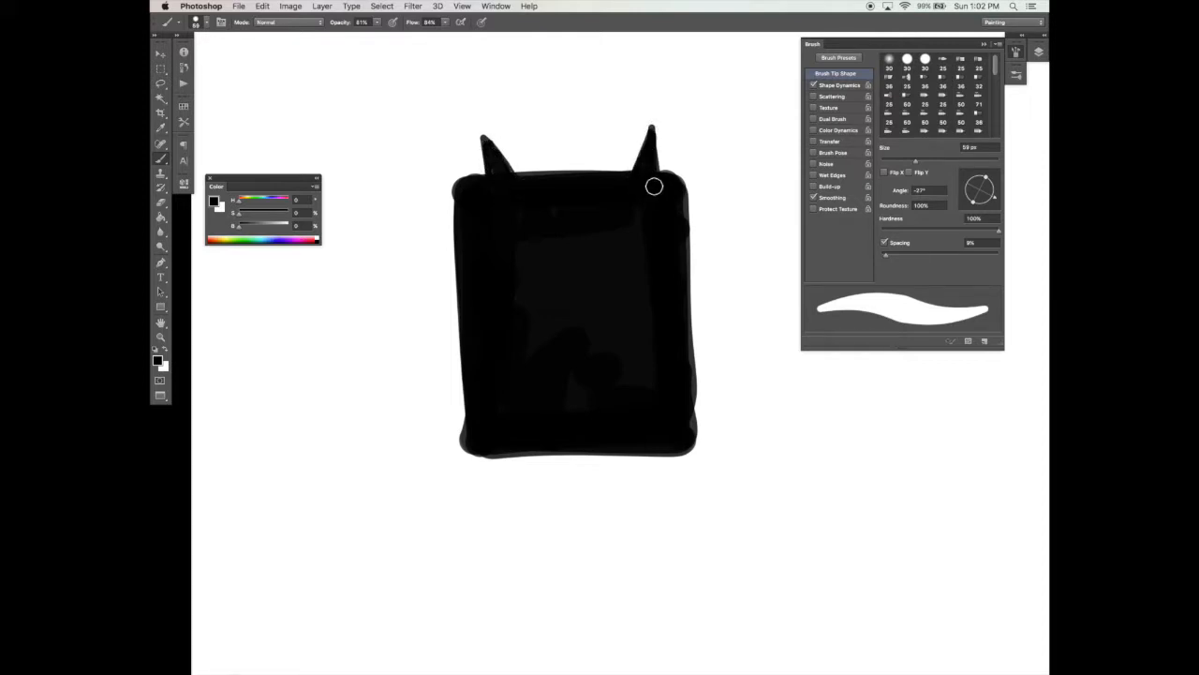
Paint the rectangular cat's face in white: eyes at 30 px, and eyebrows, nose and mouth at 20 px.
key("x")
key("bracketleft")
key("bracketleft")
key("bracketleft")
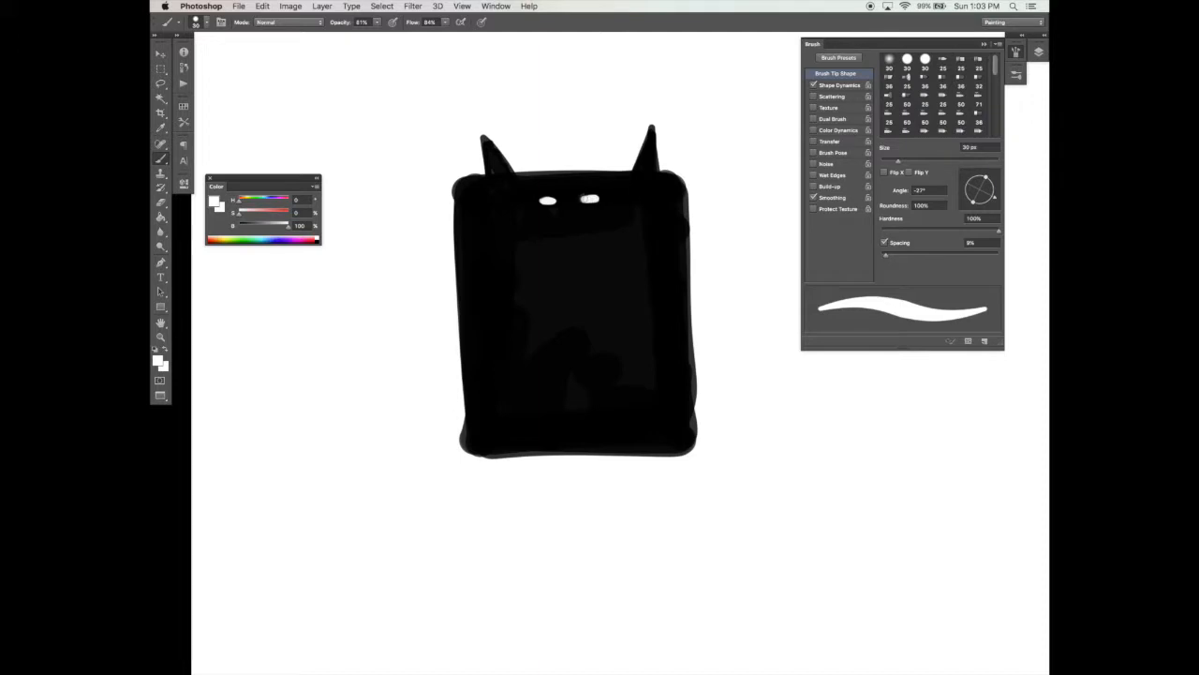
key("bracketleft")
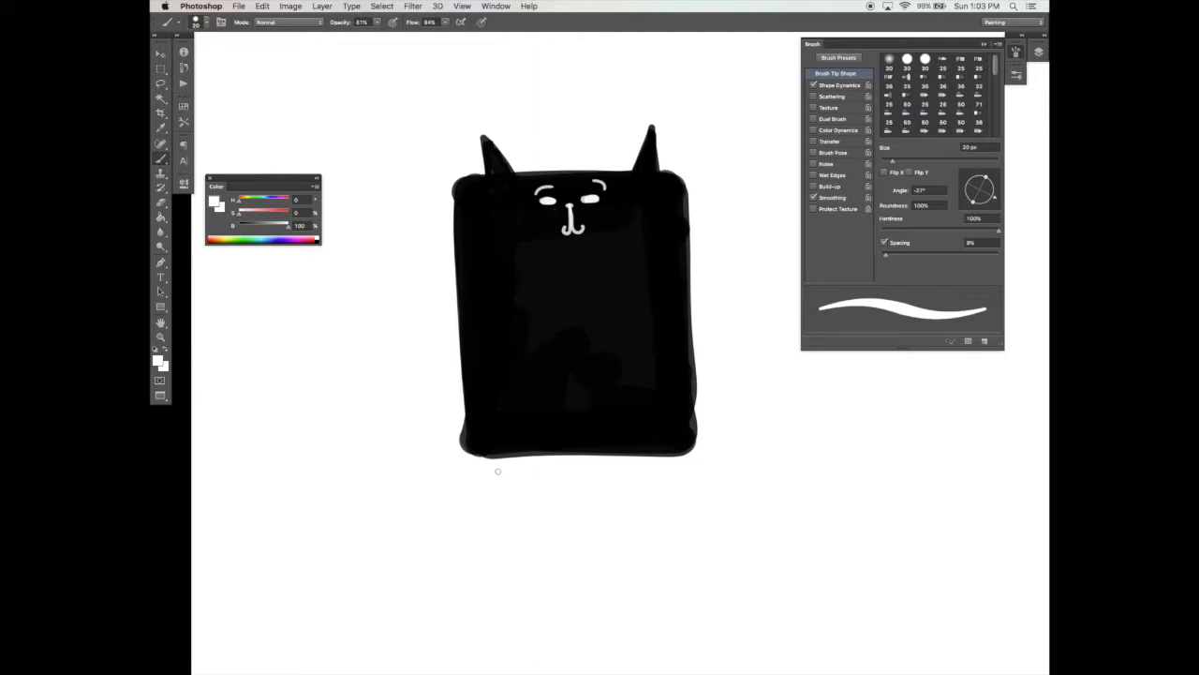
Paint small black hind feet sticking out at both lower corners of the rectangular cat.
key("x")
key("bracketright")
mouse_move(472, 434)
left_mouse_down()
mouse_move(457, 440)
mouse_move(495, 450)
mouse_move(455, 450)
left_mouse_up()
mouse_move(708, 426)
left_mouse_down()
mouse_move(723, 440)
mouse_move(683, 436)
left_mouse_up()
Outline two front paws and their straight legs in white at 35 px on the rectangular cat.
key("x")
mouse_move(522, 433)
left_mouse_down()
mouse_move(549, 444)
mouse_move(654, 433)
left_mouse_up()
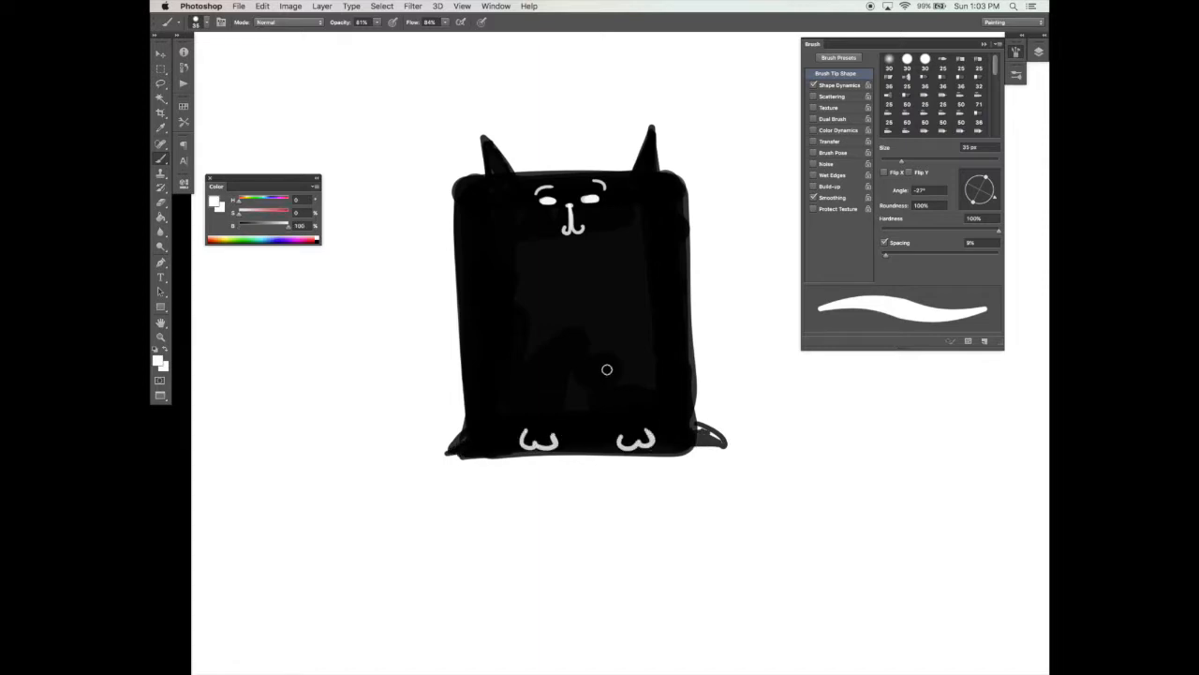
mouse_move(522, 325)
left_mouse_down()
mouse_move(524, 433)
mouse_move(553, 426)
mouse_move(553, 437)
left_mouse_up()
mouse_move(616, 329)
left_mouse_down()
mouse_move(620, 415)
mouse_move(641, 361)
mouse_move(645, 436)
left_mouse_up()
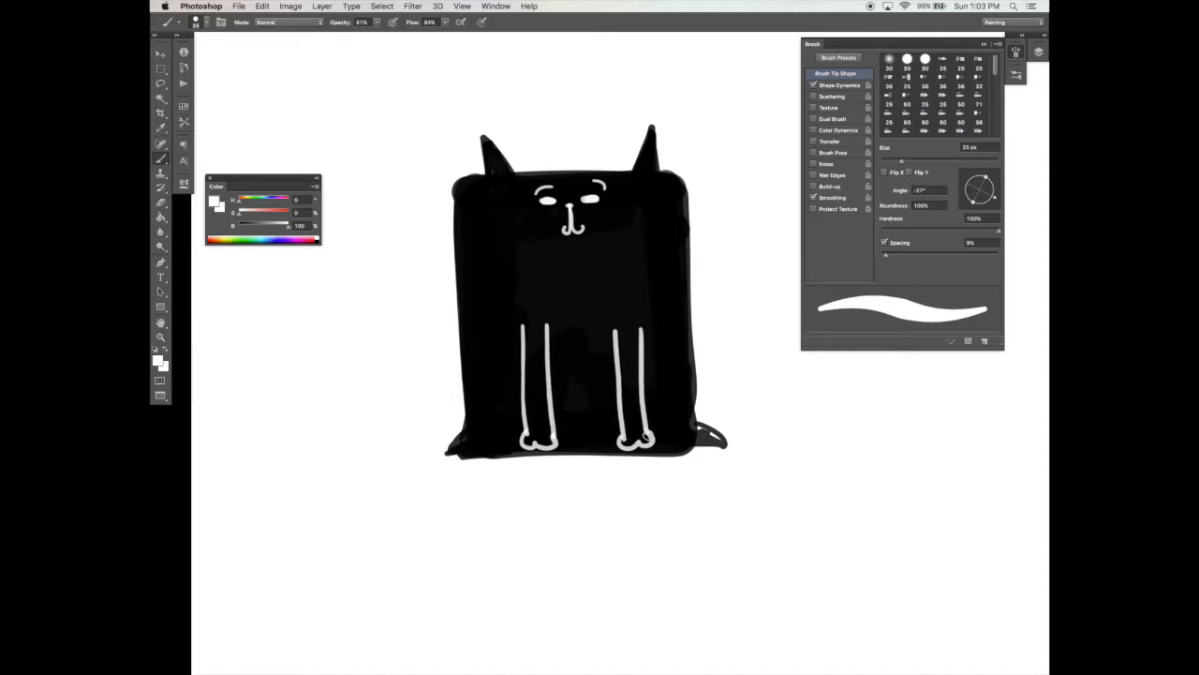
Undo a first tail stroke and paint an angular, hooked black tail at 50 px beside the rectangular body.
key("x")
key("bracketright")
key("bracketright")
key("bracketright")
mouse_move(474, 384)
left_mouse_down()
mouse_move(358, 367)
mouse_move(391, 272)
left_mouse_up()
key("super+z")
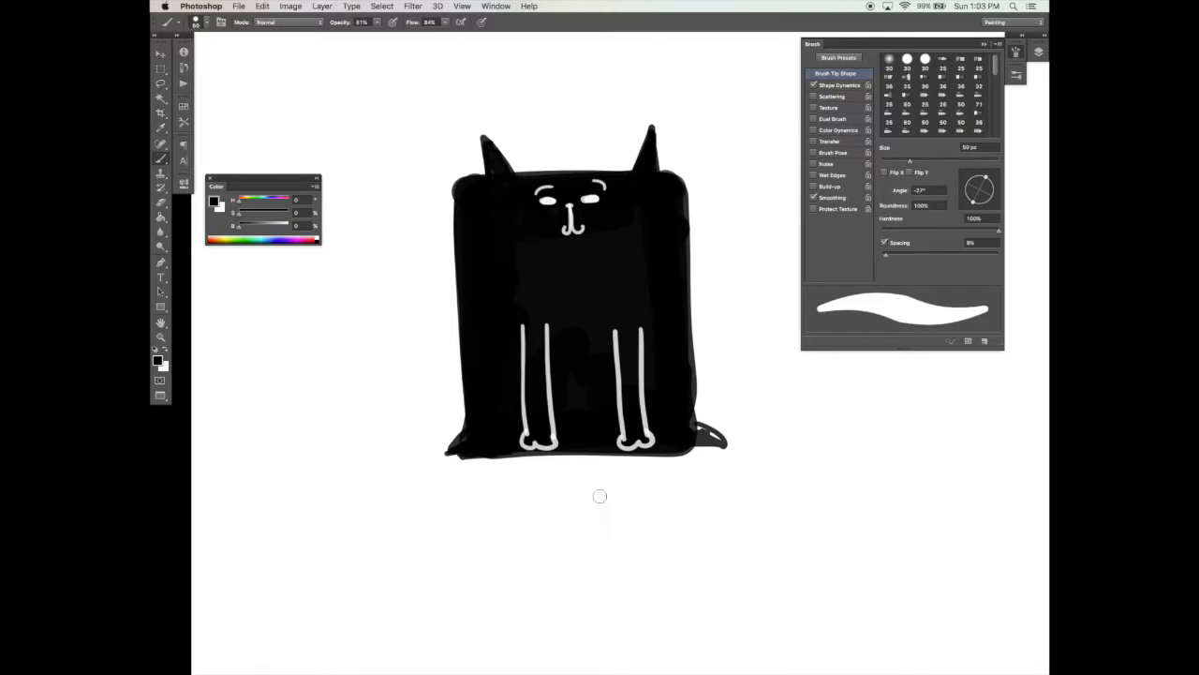
mouse_move(483, 421)
left_mouse_down()
mouse_move(410, 417)
mouse_move(401, 333)
mouse_move(420, 322)
mouse_move(399, 344)
mouse_move(399, 419)
mouse_move(460, 427)
mouse_move(409, 427)
mouse_move(399, 347)
mouse_move(420, 326)
mouse_move(423, 337)
mouse_move(401, 325)
mouse_move(403, 425)
mouse_move(479, 427)
left_mouse_up()
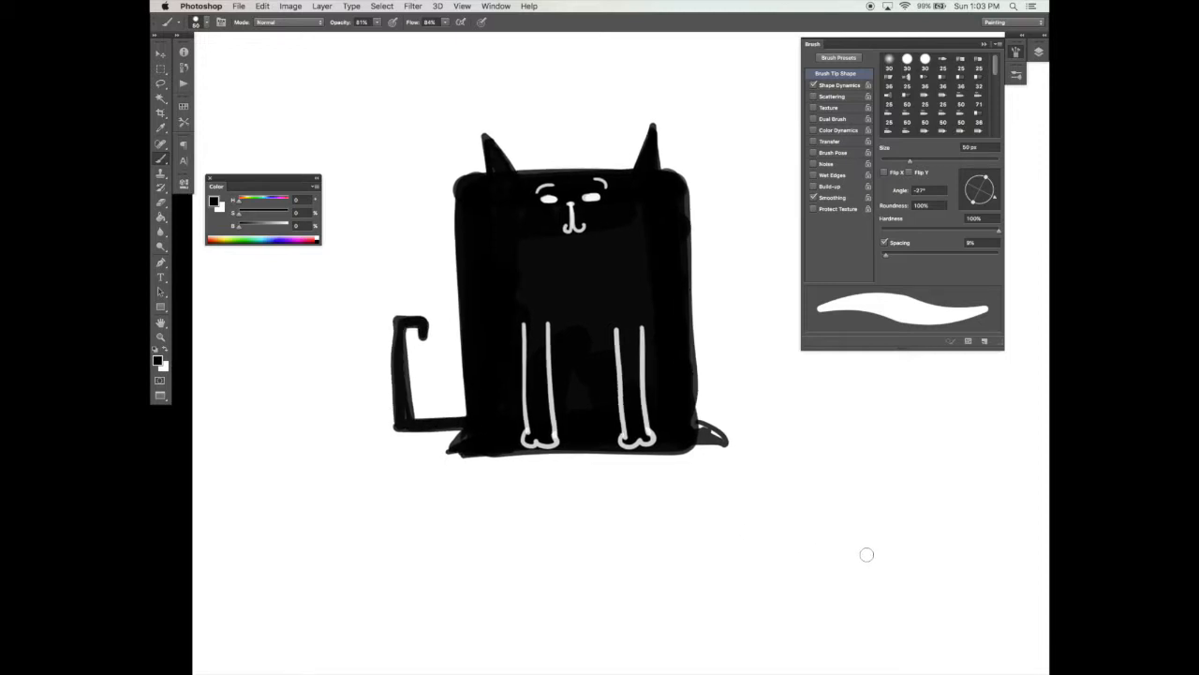
Hide the layer that holds the rectangular cat to clear the canvas.
left_click_drag(828, 566, 833, 560)
key("v")
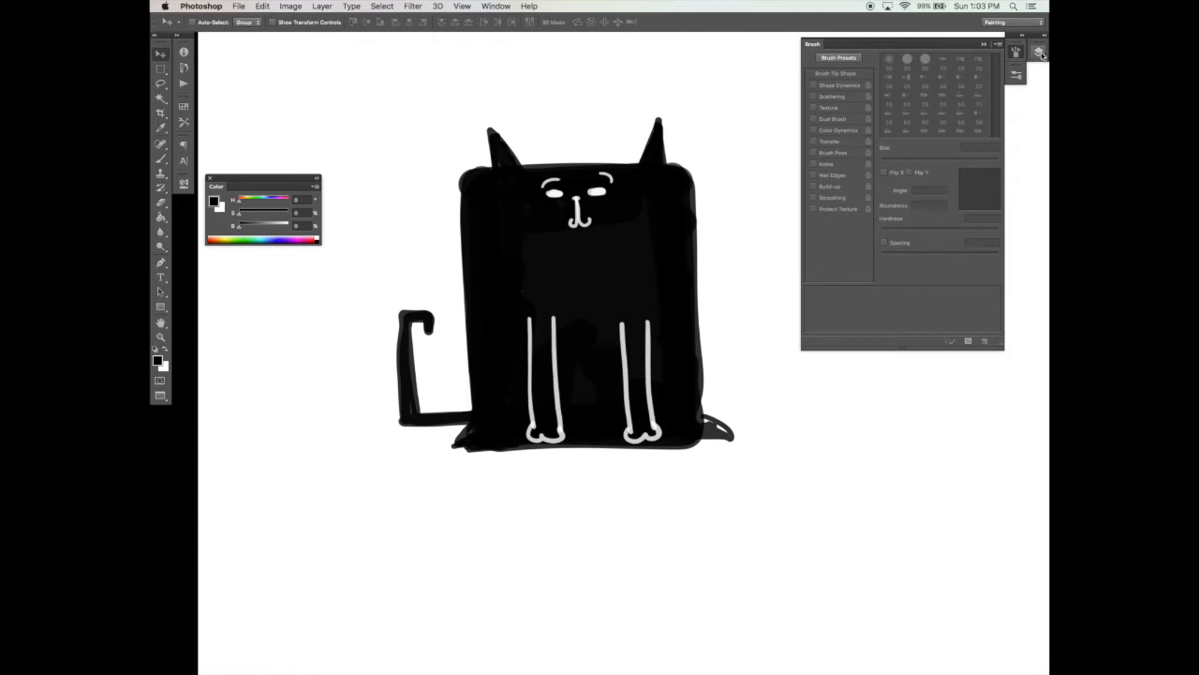
left_click(1039, 54)
left_click(865, 122)
Draw a closed, tall triangular path with the Pen tool for the third cat's body.
key("p")
left_click(562, 180)
left_click(488, 440)
left_click(677, 439)
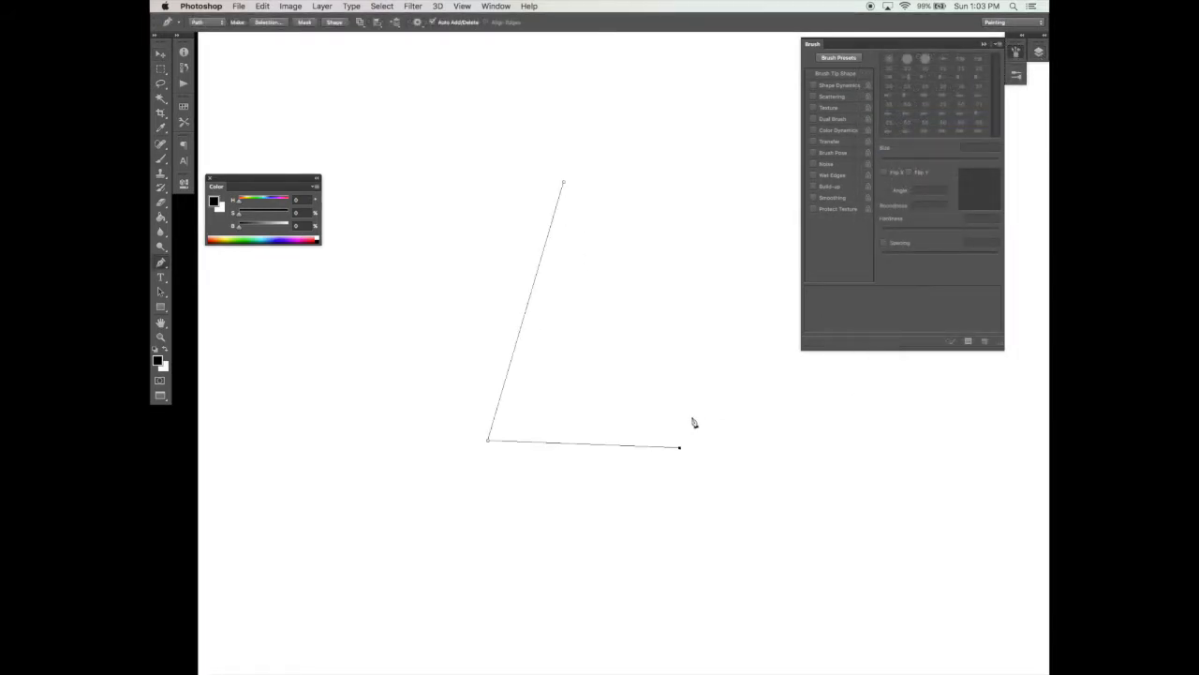
left_click(563, 182)
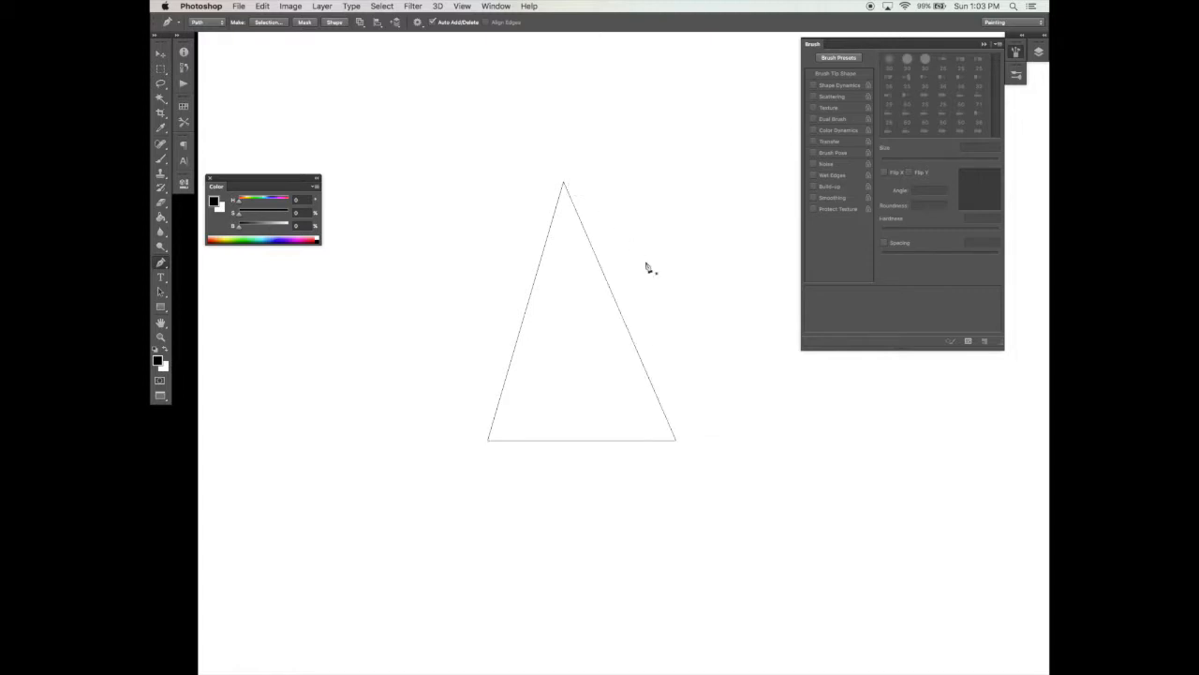
Make a selection from the triangle path with a 0-pixel feather, fill it with black and deselect.
right_click(682, 347)
left_click(730, 398)
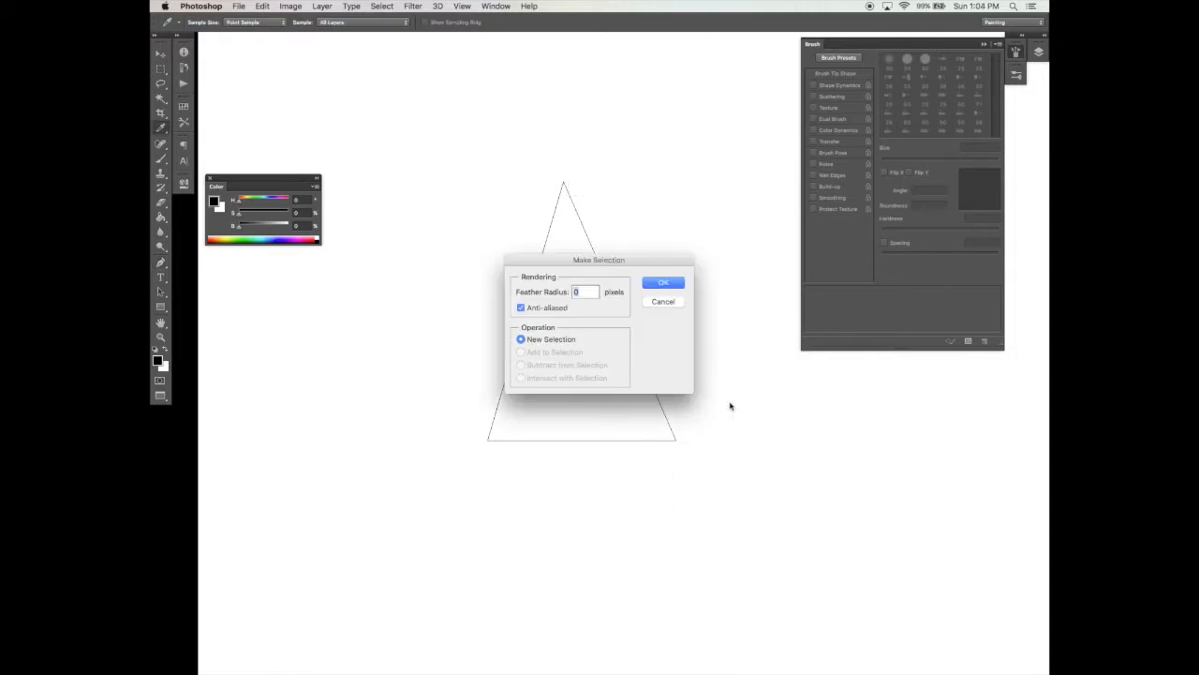
key("Return")
key("g")
left_click(634, 361)
key("super+d")
Paint a black head tapering down to the triangle's tip with Shape Dynamics on, and trim its edges with the Eraser.
key("b")
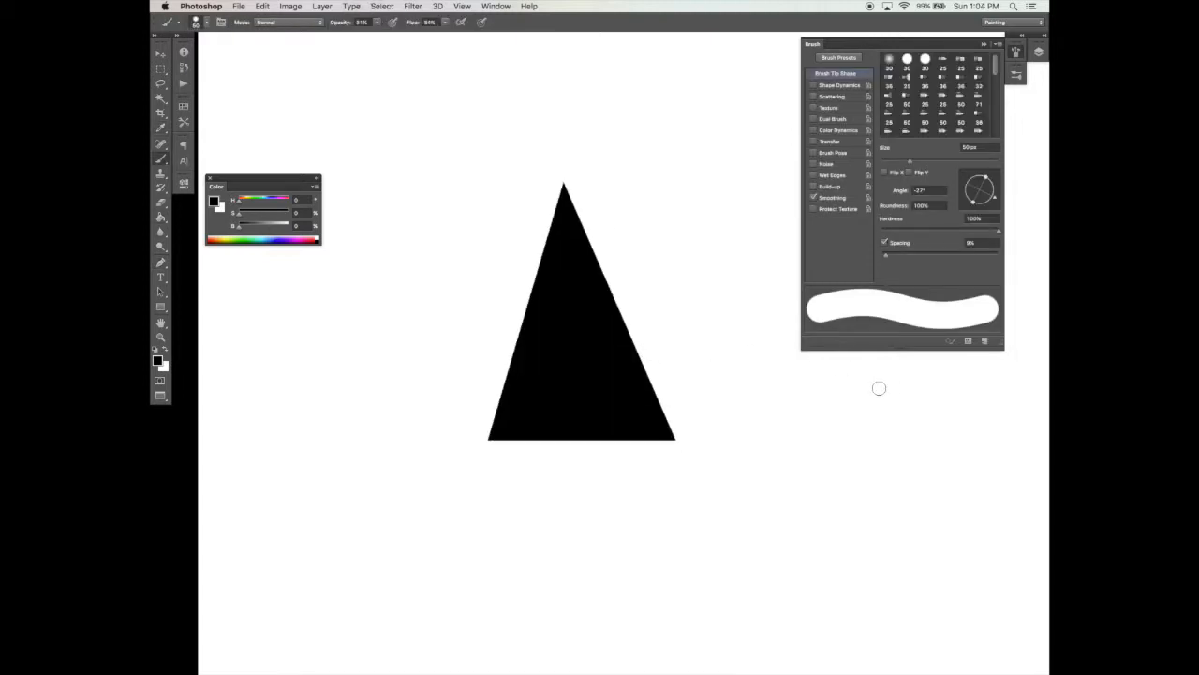
left_click(828, 86)
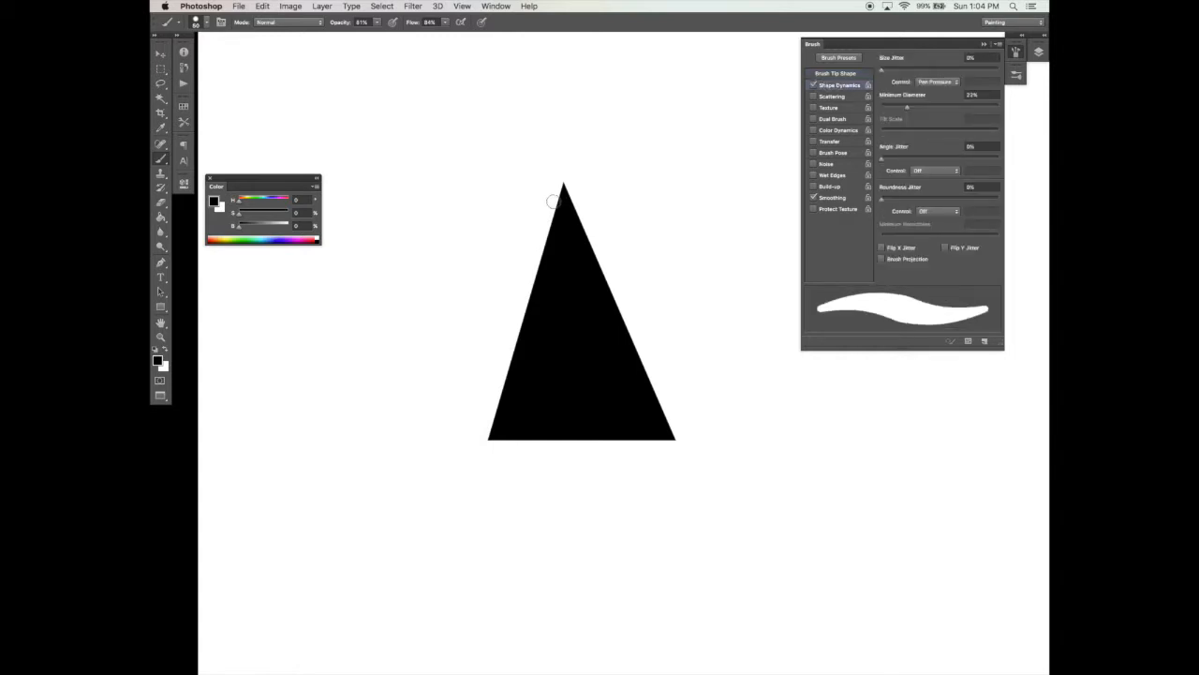
mouse_move(583, 219)
left_mouse_down()
mouse_move(592, 310)
mouse_move(542, 196)
mouse_move(598, 196)
mouse_move(571, 261)
mouse_move(551, 195)
mouse_move(562, 232)
mouse_move(591, 230)
mouse_move(597, 205)
mouse_move(566, 247)
mouse_move(564, 193)
mouse_move(560, 232)
mouse_move(589, 208)
mouse_move(582, 200)
mouse_move(649, 181)
mouse_move(523, 185)
mouse_move(721, 191)
left_mouse_up()
key("e")
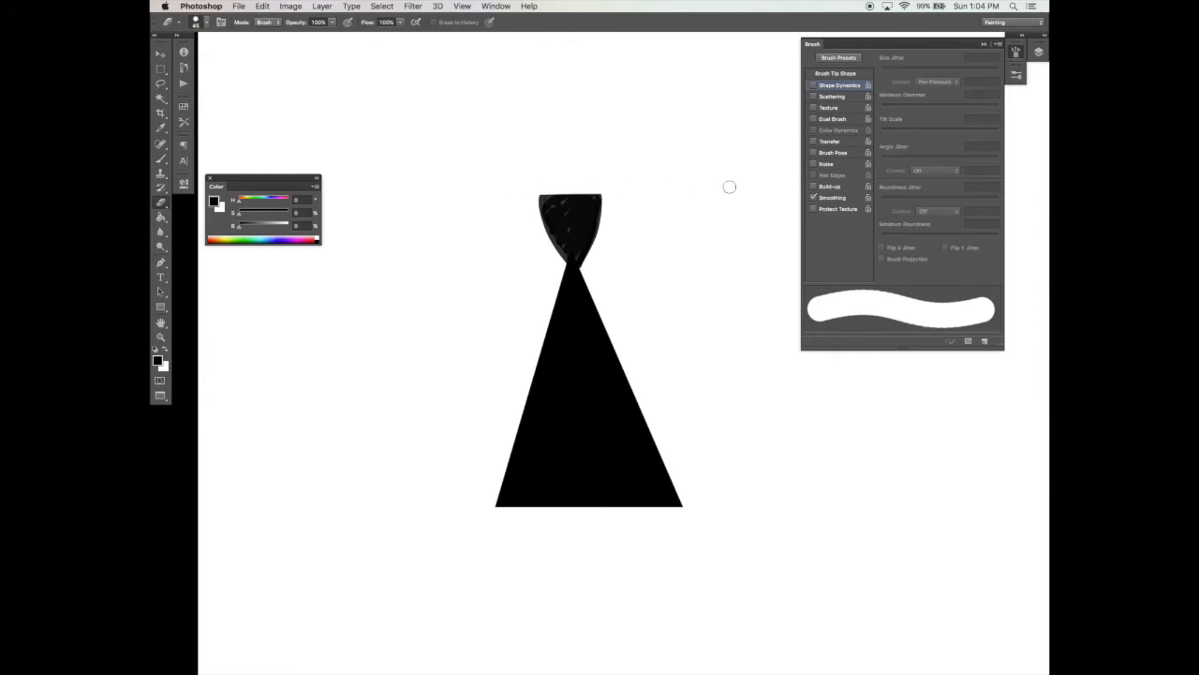
key("b")
left_click_drag(550, 208, 573, 264)
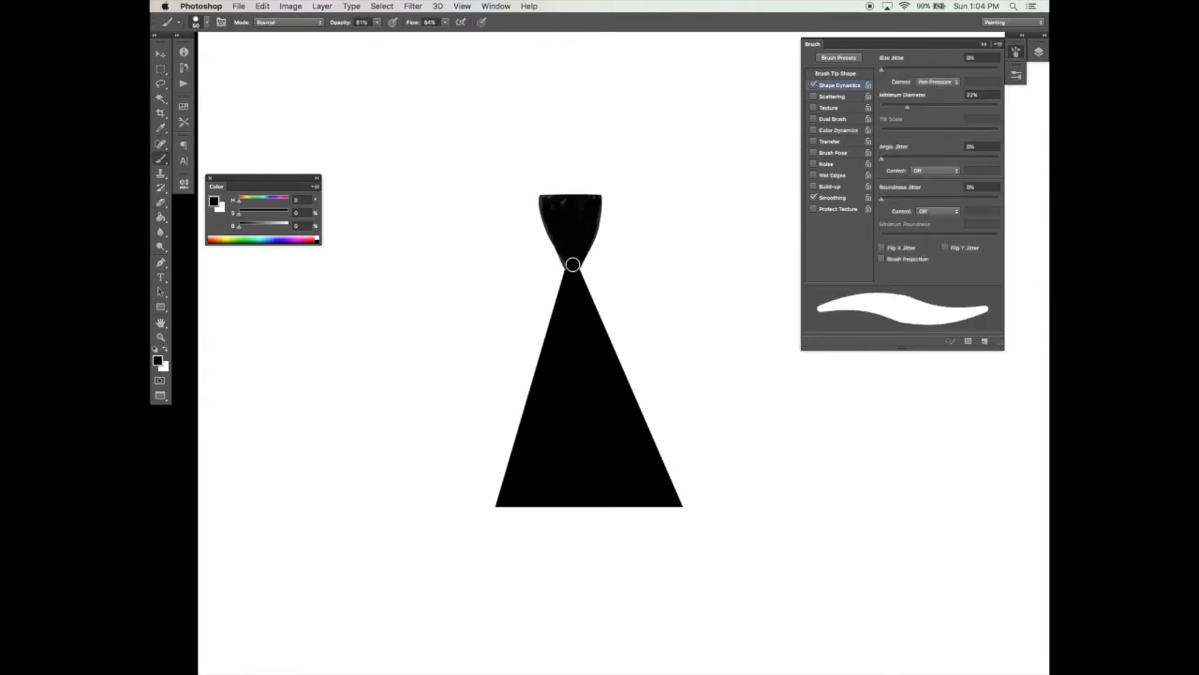
Paint two pointed black ears on the tapered head and sharpen their edges with the Eraser.
mouse_move(546, 190)
left_mouse_down()
mouse_move(547, 203)
mouse_move(549, 184)
left_mouse_up()
key("e")
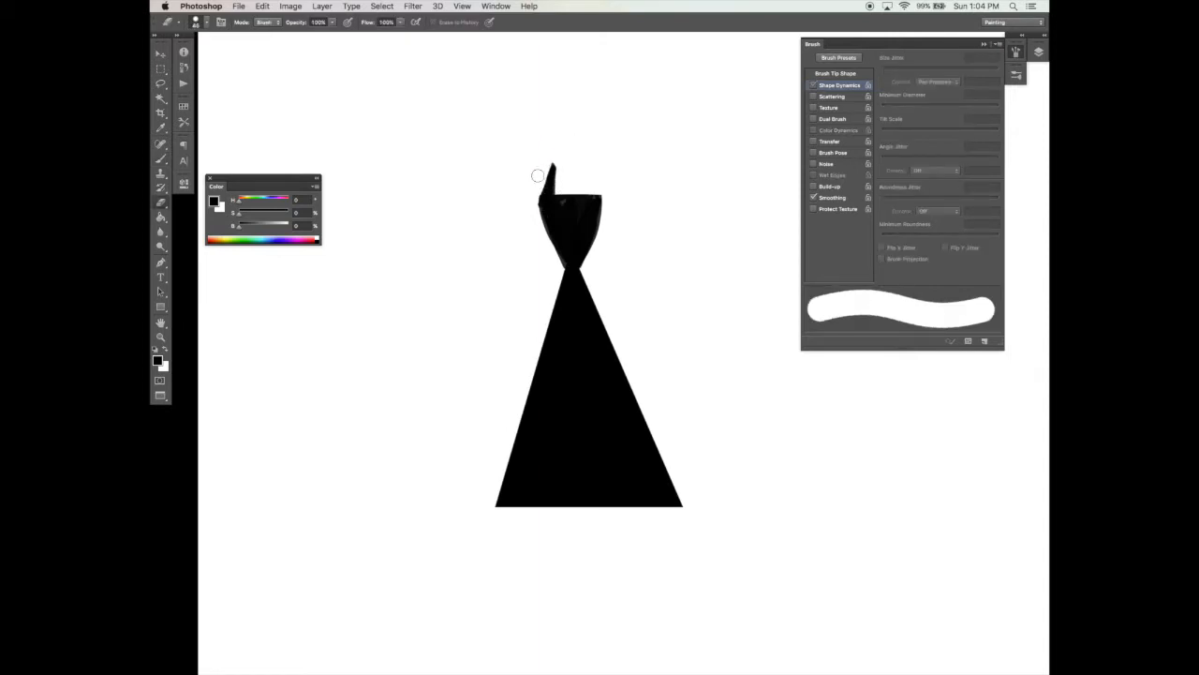
key("b")
mouse_move(596, 156)
left_mouse_down()
mouse_move(596, 189)
mouse_move(588, 147)
left_mouse_up()
key("e")
left_click_drag(634, 190, 638, 198)
Paint black haunches and feet beside the triangle's base, and outline the front paws and legs in white.
key("b")
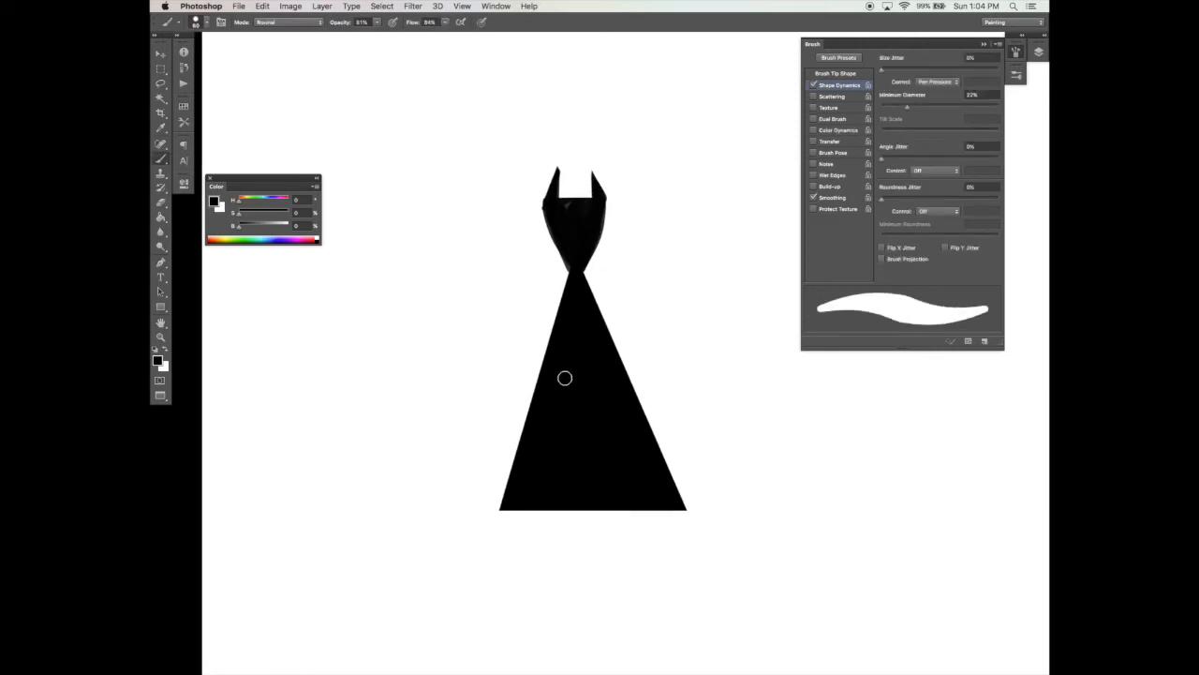
mouse_move(527, 466)
left_mouse_down()
mouse_move(533, 500)
mouse_move(495, 472)
mouse_move(519, 470)
mouse_move(496, 478)
mouse_move(513, 494)
mouse_move(493, 508)
mouse_move(694, 465)
mouse_move(684, 477)
mouse_move(668, 467)
mouse_move(690, 468)
mouse_move(689, 503)
left_mouse_up()
key("x")
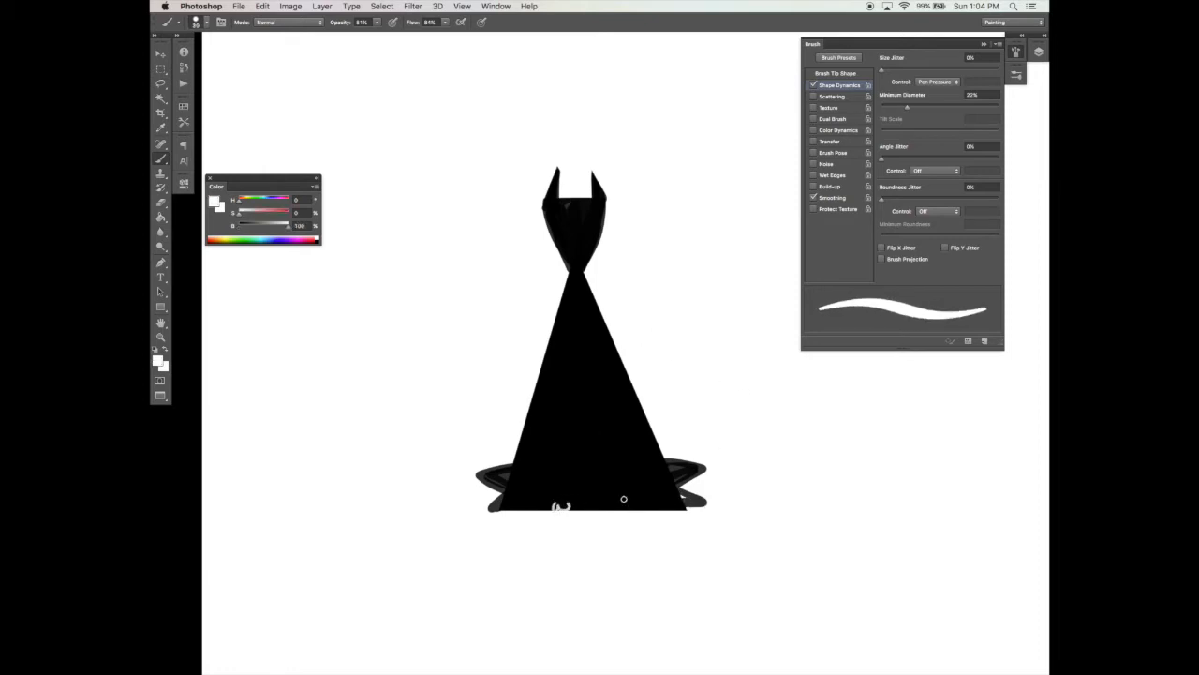
key("super+alt+z")
key("super+alt+z")
left_click_drag(551, 496, 553, 385)
left_click_drag(563, 499, 564, 378)
mouse_move(616, 496)
left_mouse_down()
mouse_move(604, 368)
mouse_move(628, 437)
mouse_move(636, 391)
left_mouse_up()
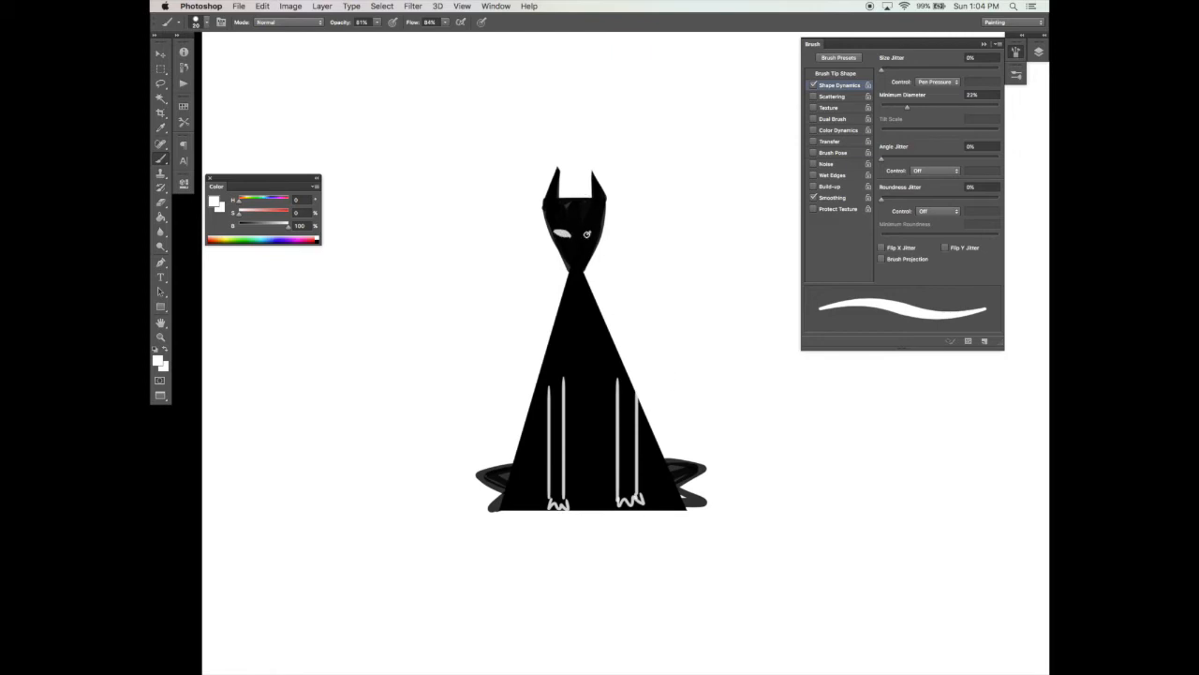
Redo the eye stroke and paint slanted eyes, a nose and a mouth in white on the triangular cat's head.
key("super+z")
key("d")
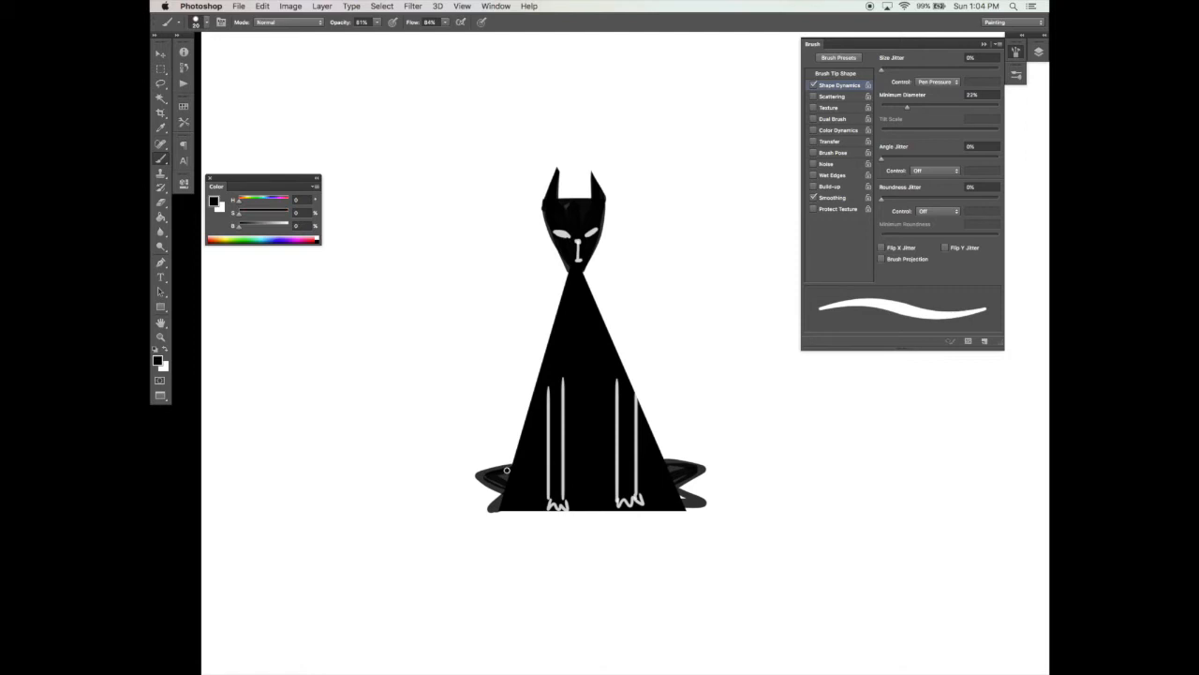
mouse_move(494, 400)
left_mouse_down()
mouse_move(360, 288)
mouse_move(402, 300)
left_mouse_up()
key("super+z")
mouse_move(527, 443)
left_mouse_down()
mouse_move(472, 432)
mouse_move(474, 353)
mouse_move(502, 330)
left_mouse_up()
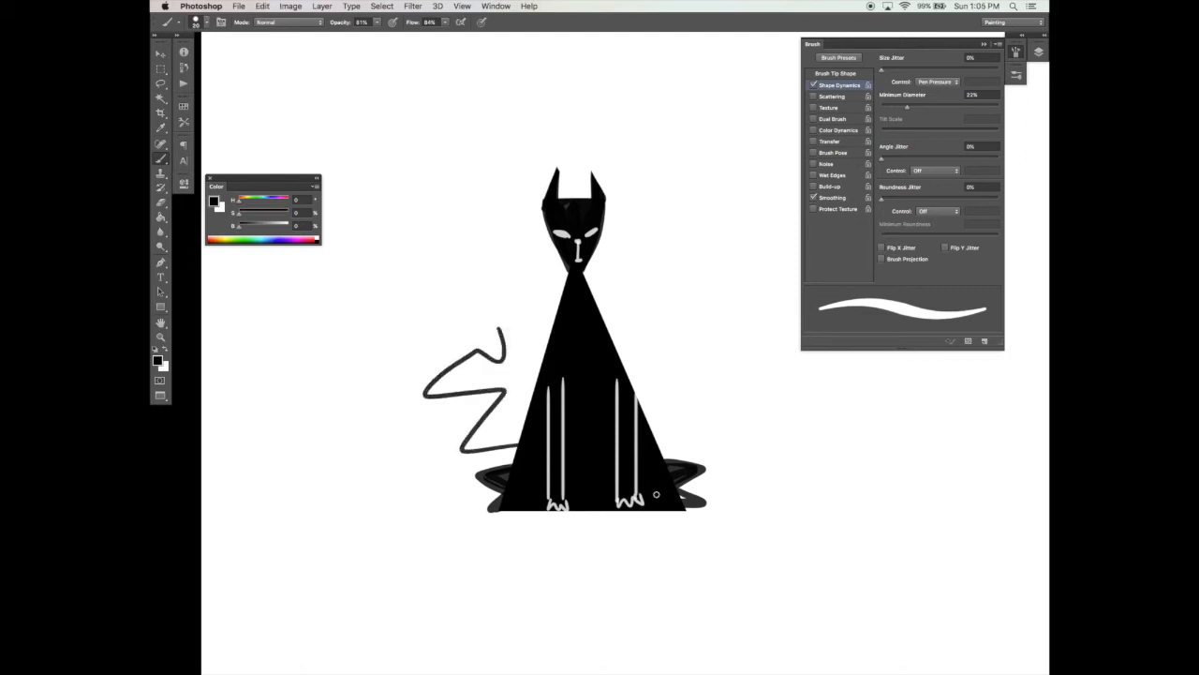
key("super+z")
Enlarge the brush and paint an angular black tail from the triangular cat's haunch, ending in a pointed spiral.
key("bracketright")
key("bracketright")
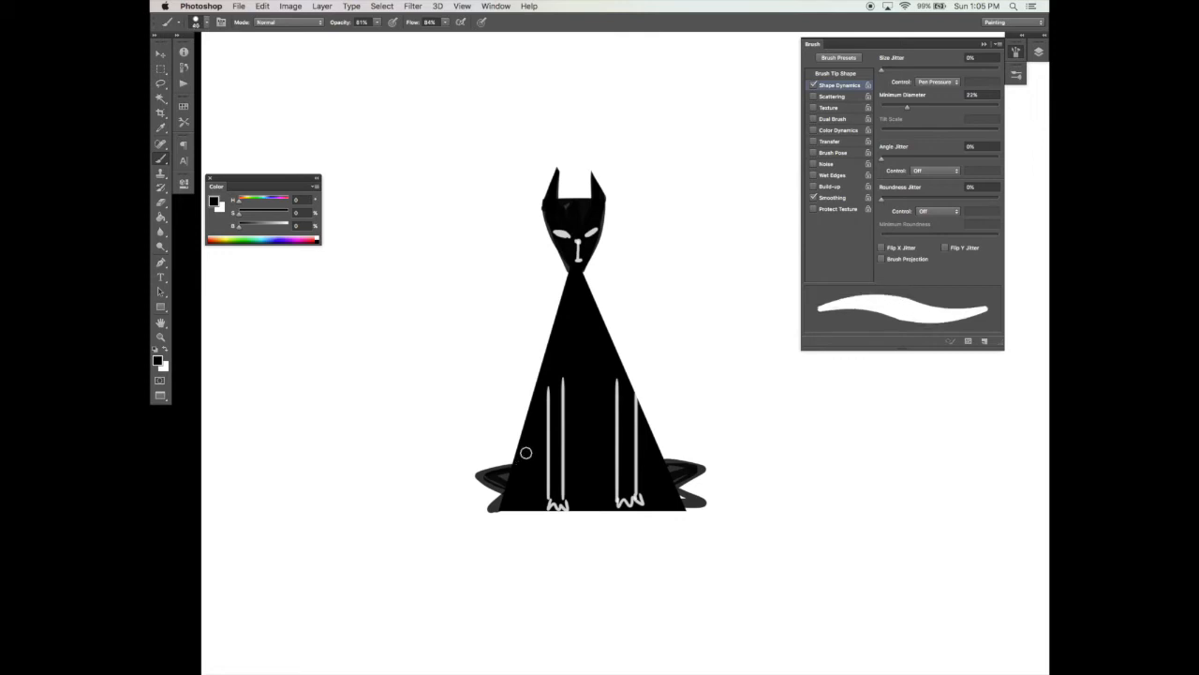
mouse_move(496, 476)
left_mouse_down()
mouse_move(508, 497)
mouse_move(375, 420)
mouse_move(454, 370)
mouse_move(364, 367)
mouse_move(416, 468)
mouse_move(559, 460)
left_mouse_up()
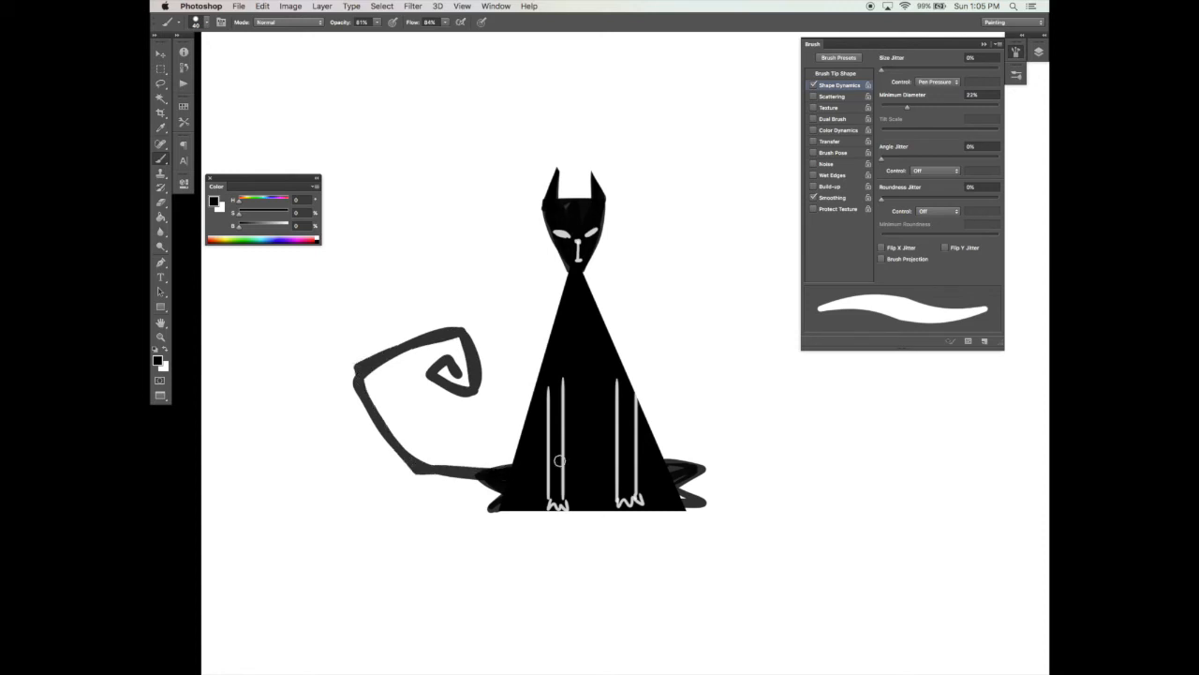
Show the round and rectangular cats' layers and move the triangular cat to the right side of the canvas.
key("z")
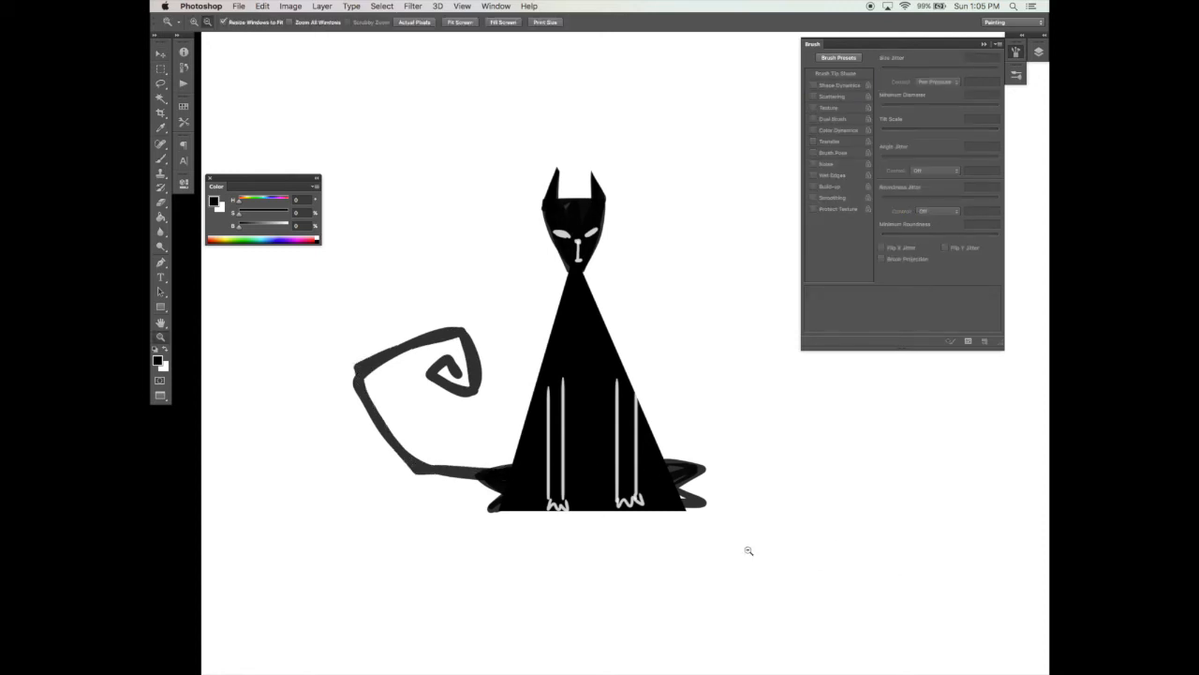
left_click(753, 552)
key("v")
left_click_drag(754, 552, 626, 556)
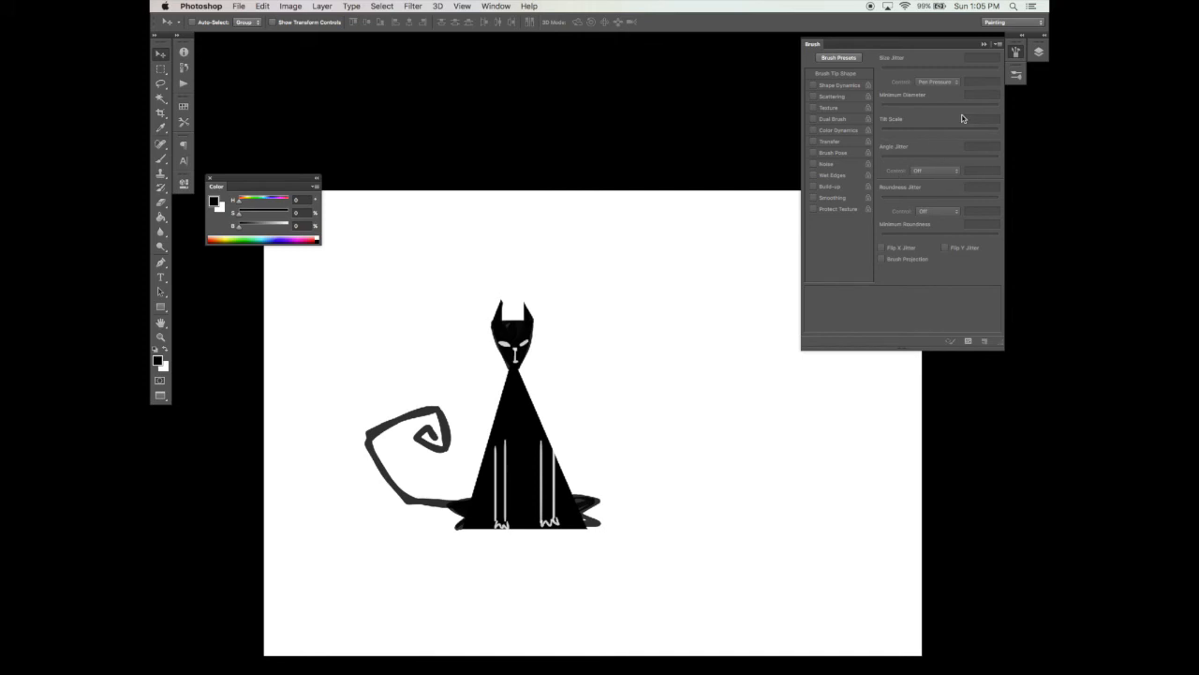
left_click(1038, 52)
left_click(865, 120)
left_click_drag(703, 343, 682, 258)
left_click_drag(532, 364, 422, 367)
left_click_drag(648, 359, 787, 332)
Move the rectangular cat to the middle of the canvas and the round cat to the left to form a row.
left_click(922, 140)
left_click_drag(549, 343, 301, 438)
left_click(928, 157)
left_click_drag(485, 425, 441, 456)
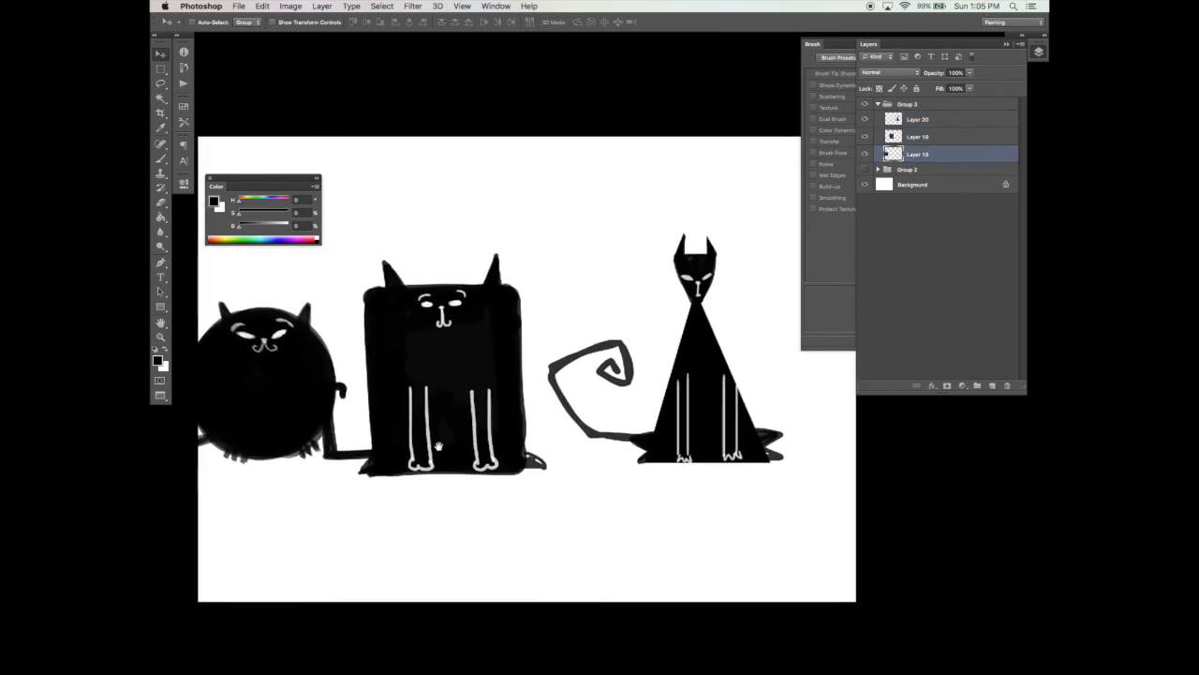
Select all three cat layers and scale them down together so the row fits within the canvas.
left_click(936, 123, "shift")
key("ctrl+t")
left_click_drag(784, 229, 796, 427)
key("Return")
Hide the interface panels and enlarge the view to examine the row of three cats.
key("Tab")
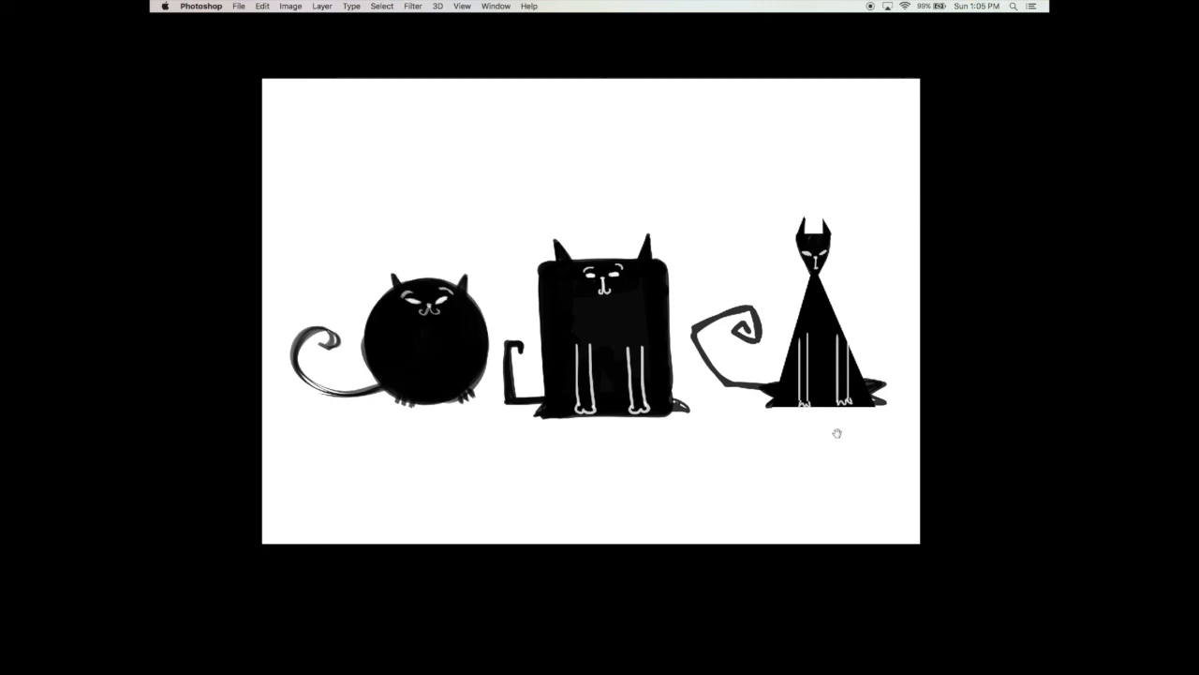
left_click(935, 466, "super")
left_click_drag(924, 478, 1045, 498)
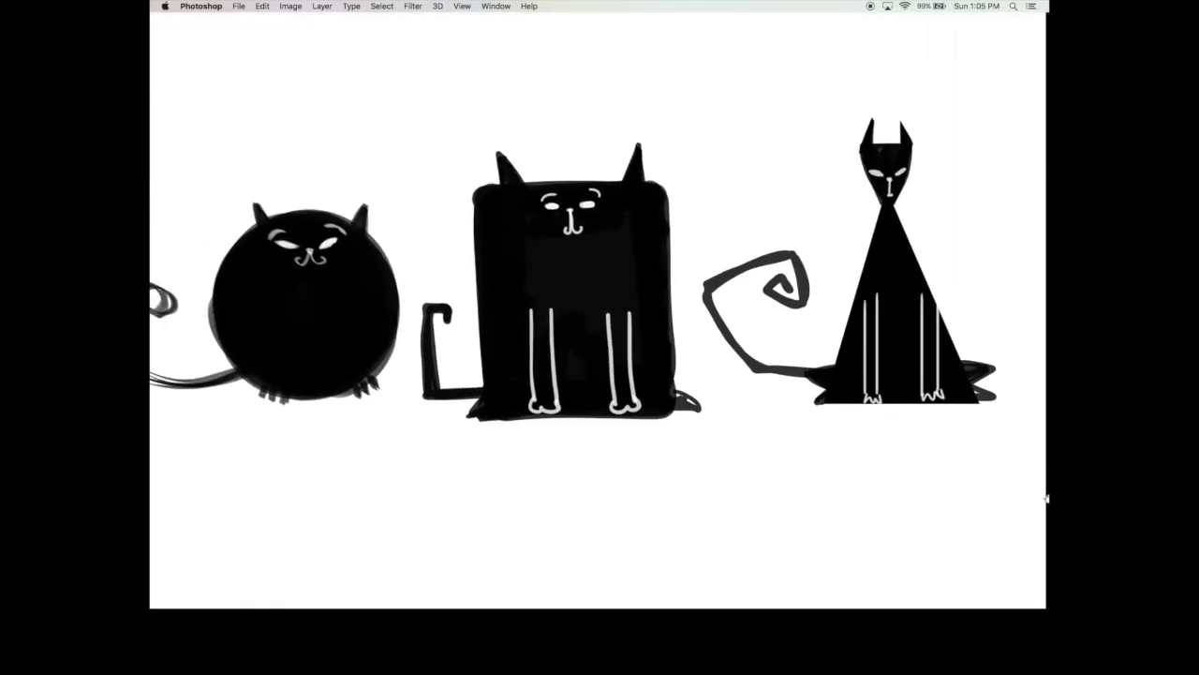
left_click_drag(850, 483, 900, 492)
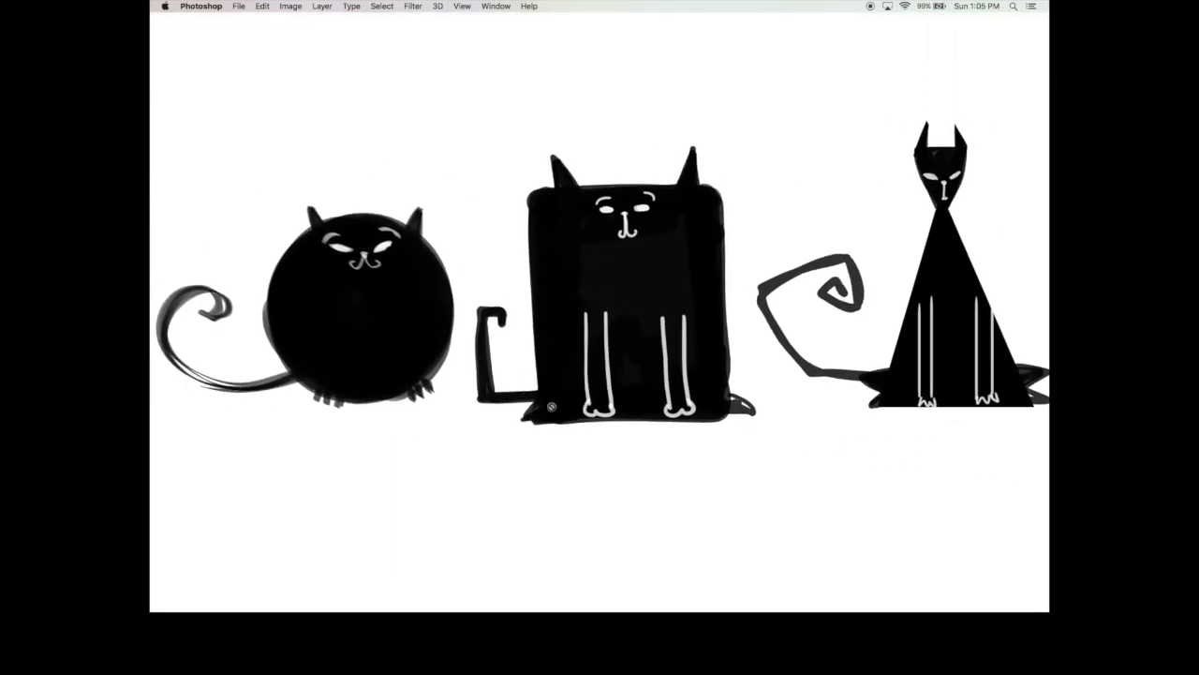